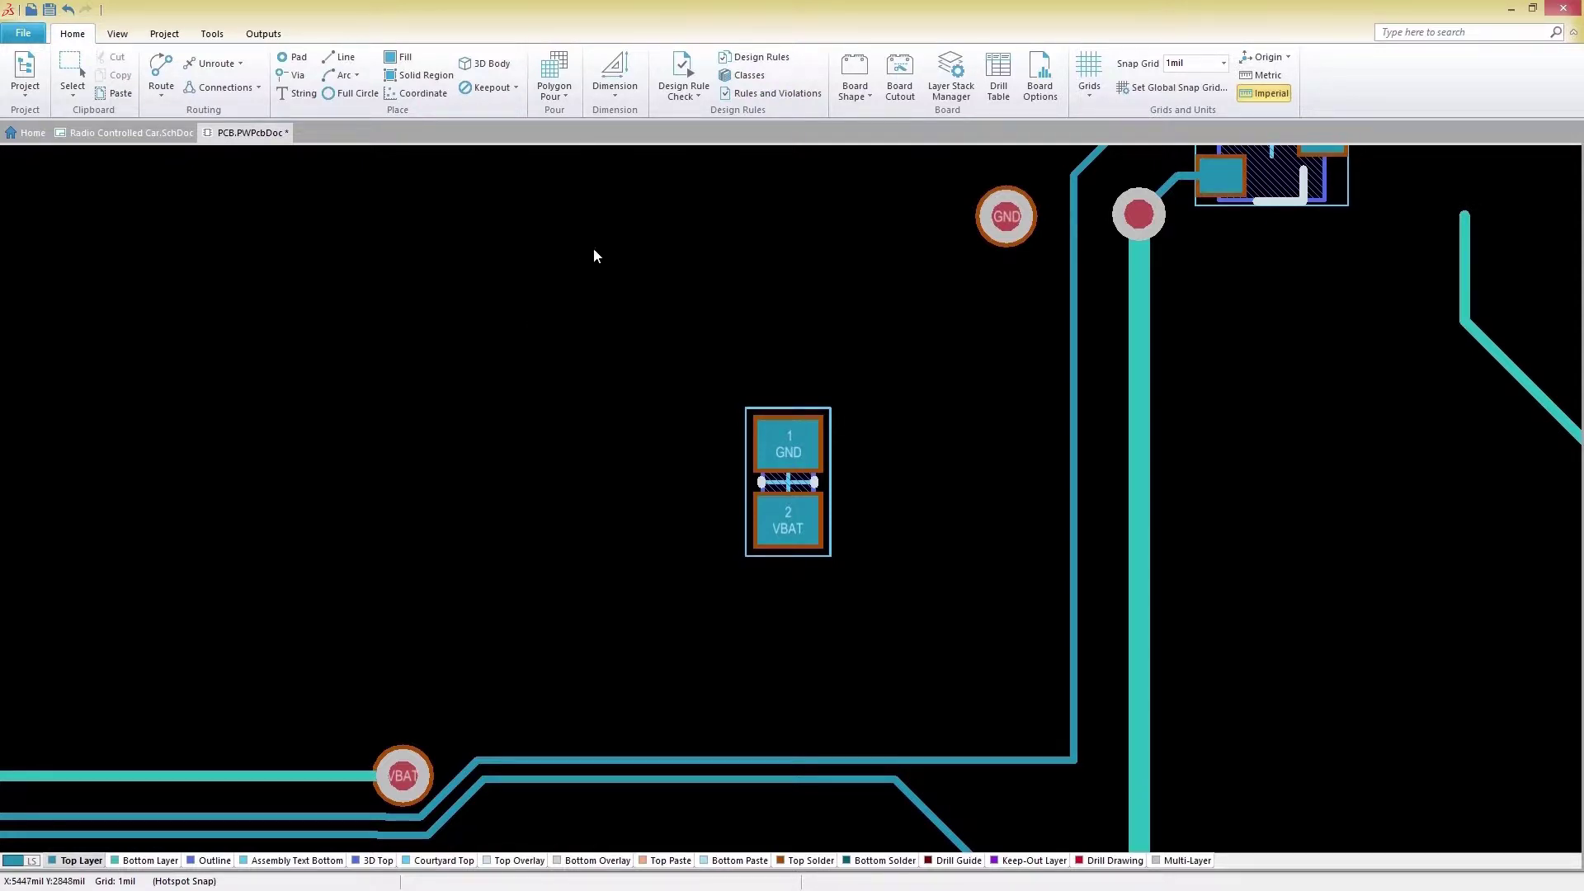
# Change the Width rule's preferred width from 20mil to 10mil in the Rules editor.
pyautogui.click(779, 62)
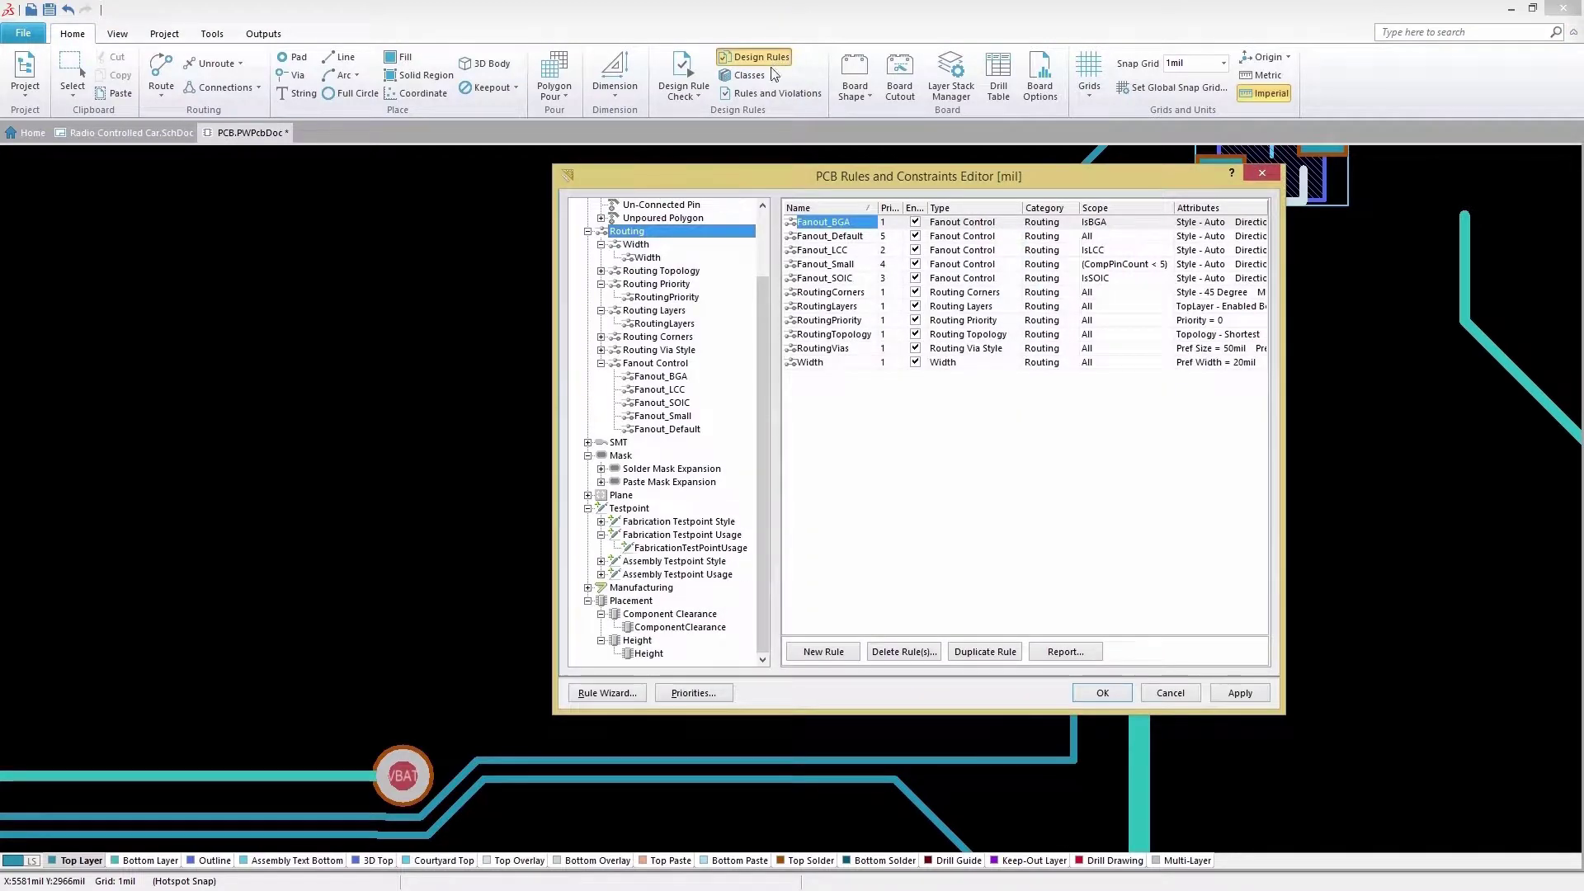
pyautogui.click(650, 258)
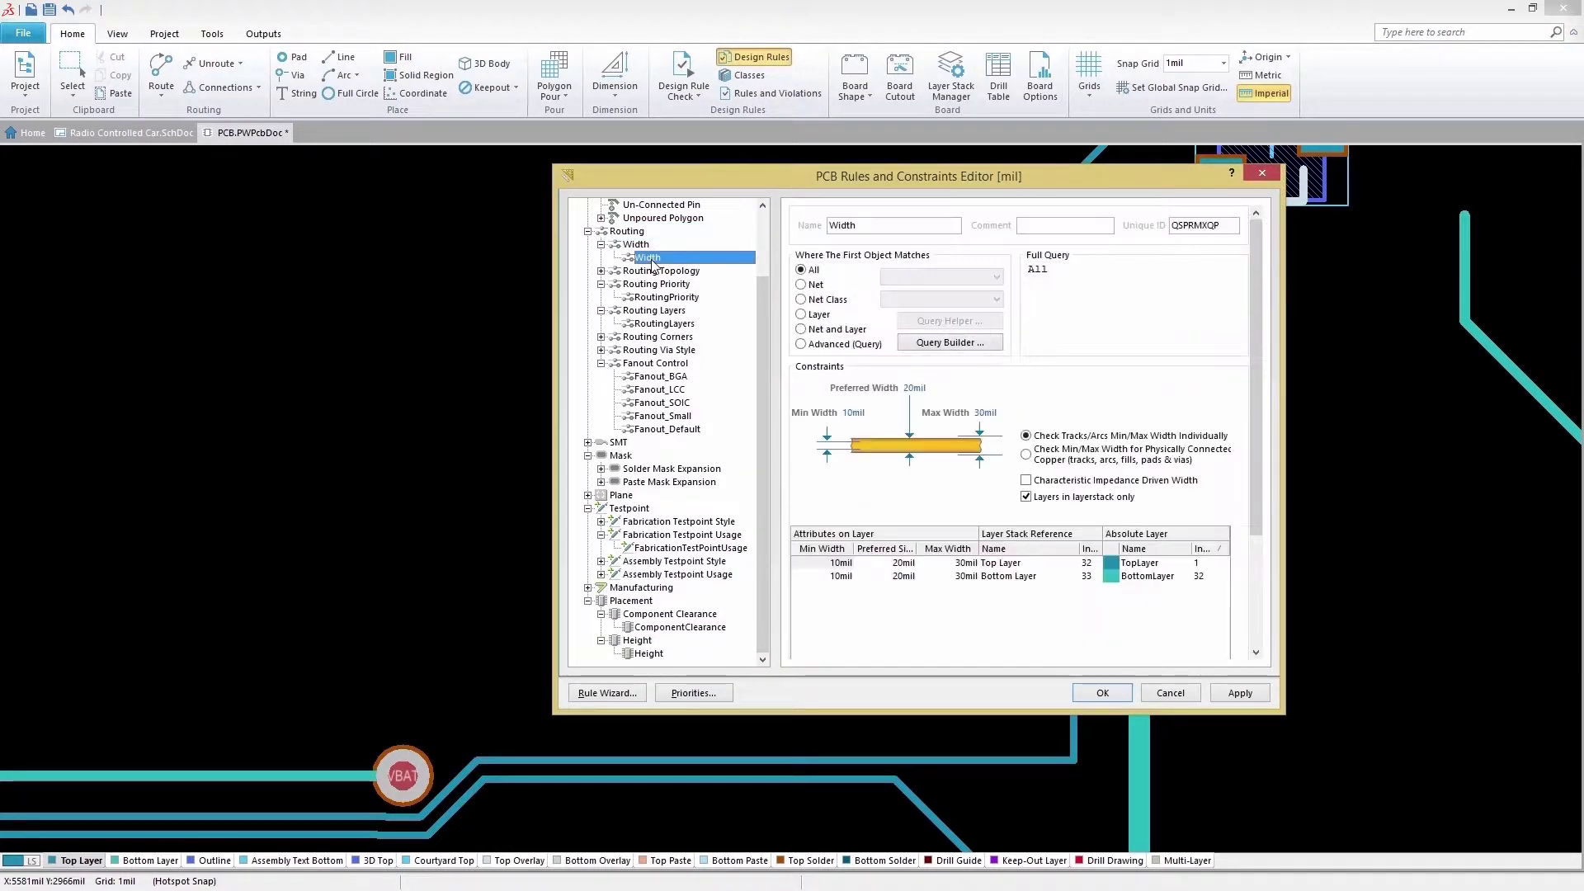
pyautogui.click(914, 388)
pyautogui.write('10')
pyautogui.click(1103, 693)
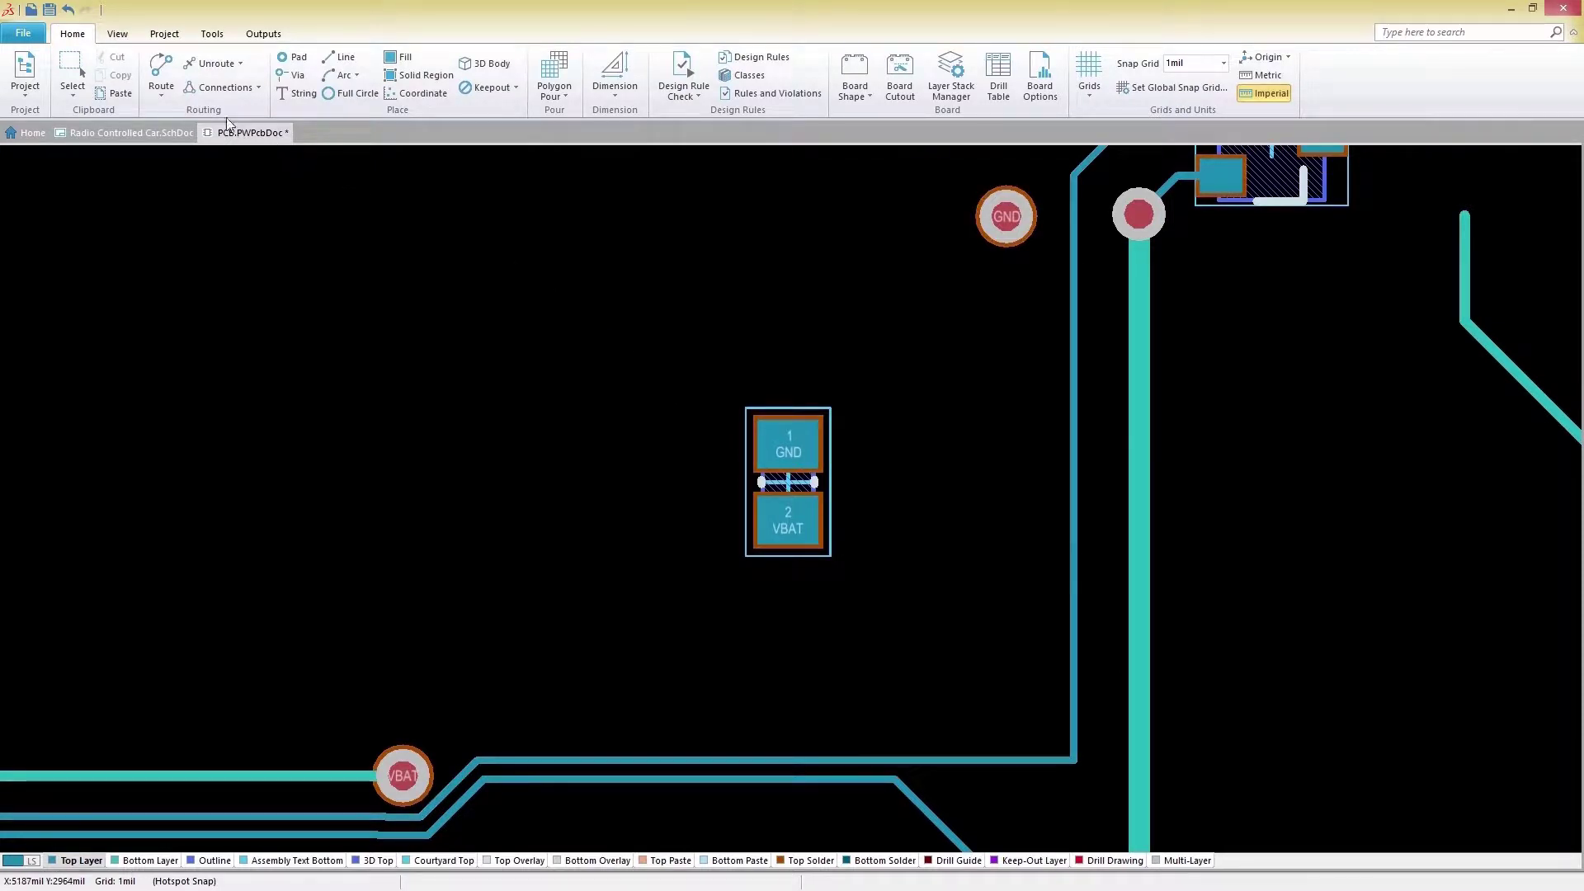
# Route a 45-degree-cornered track from the component's GND pad to the GND via.
pyautogui.click(161, 87)
pyautogui.click(169, 113)
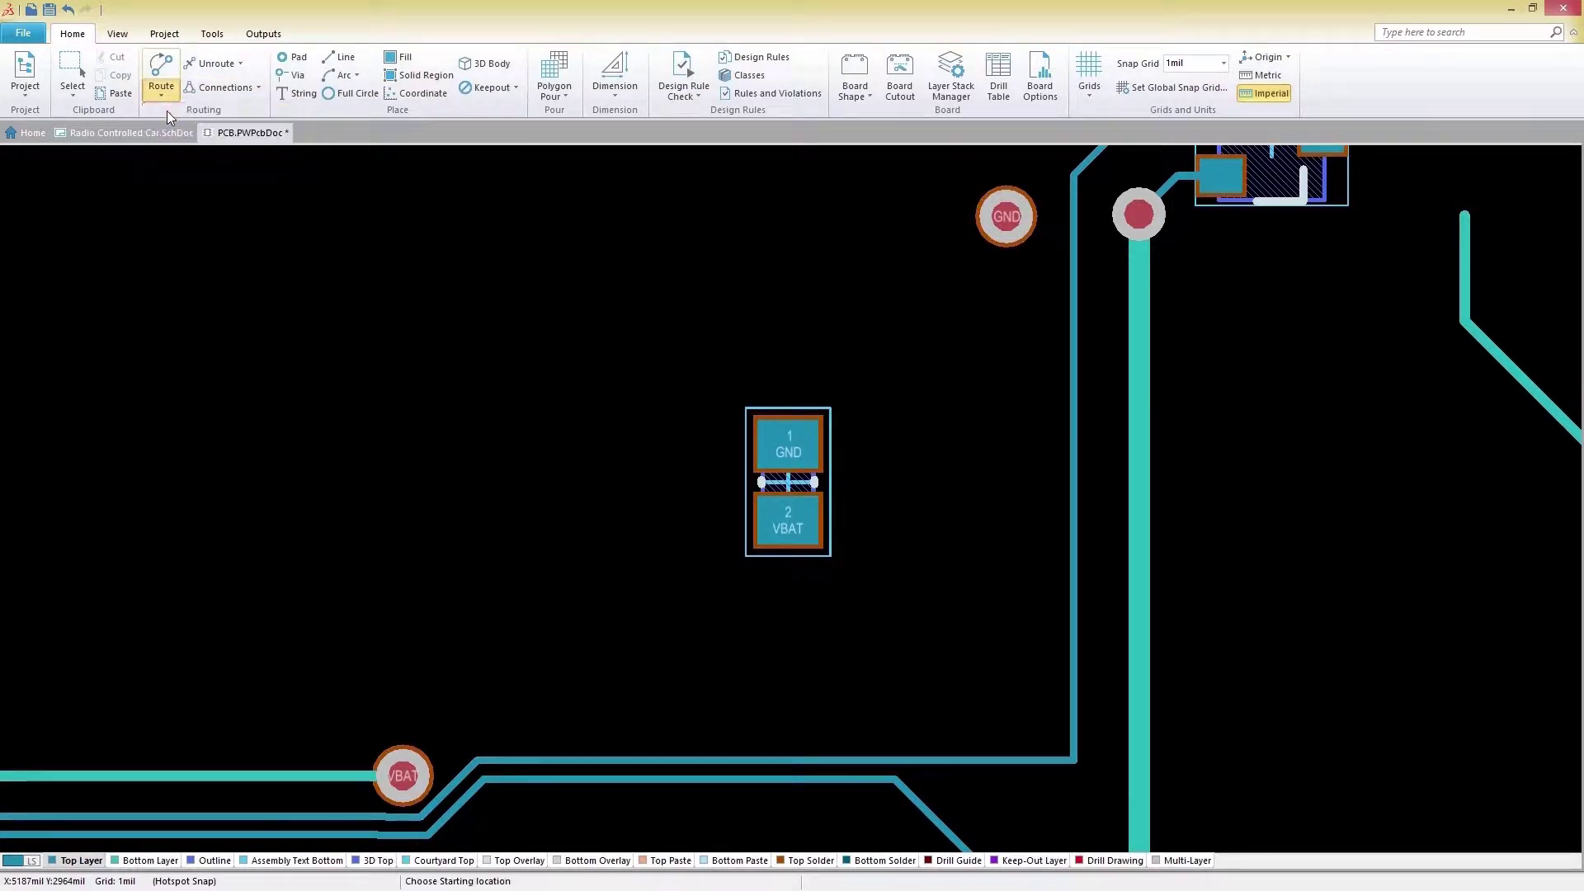
pyautogui.click(789, 444)
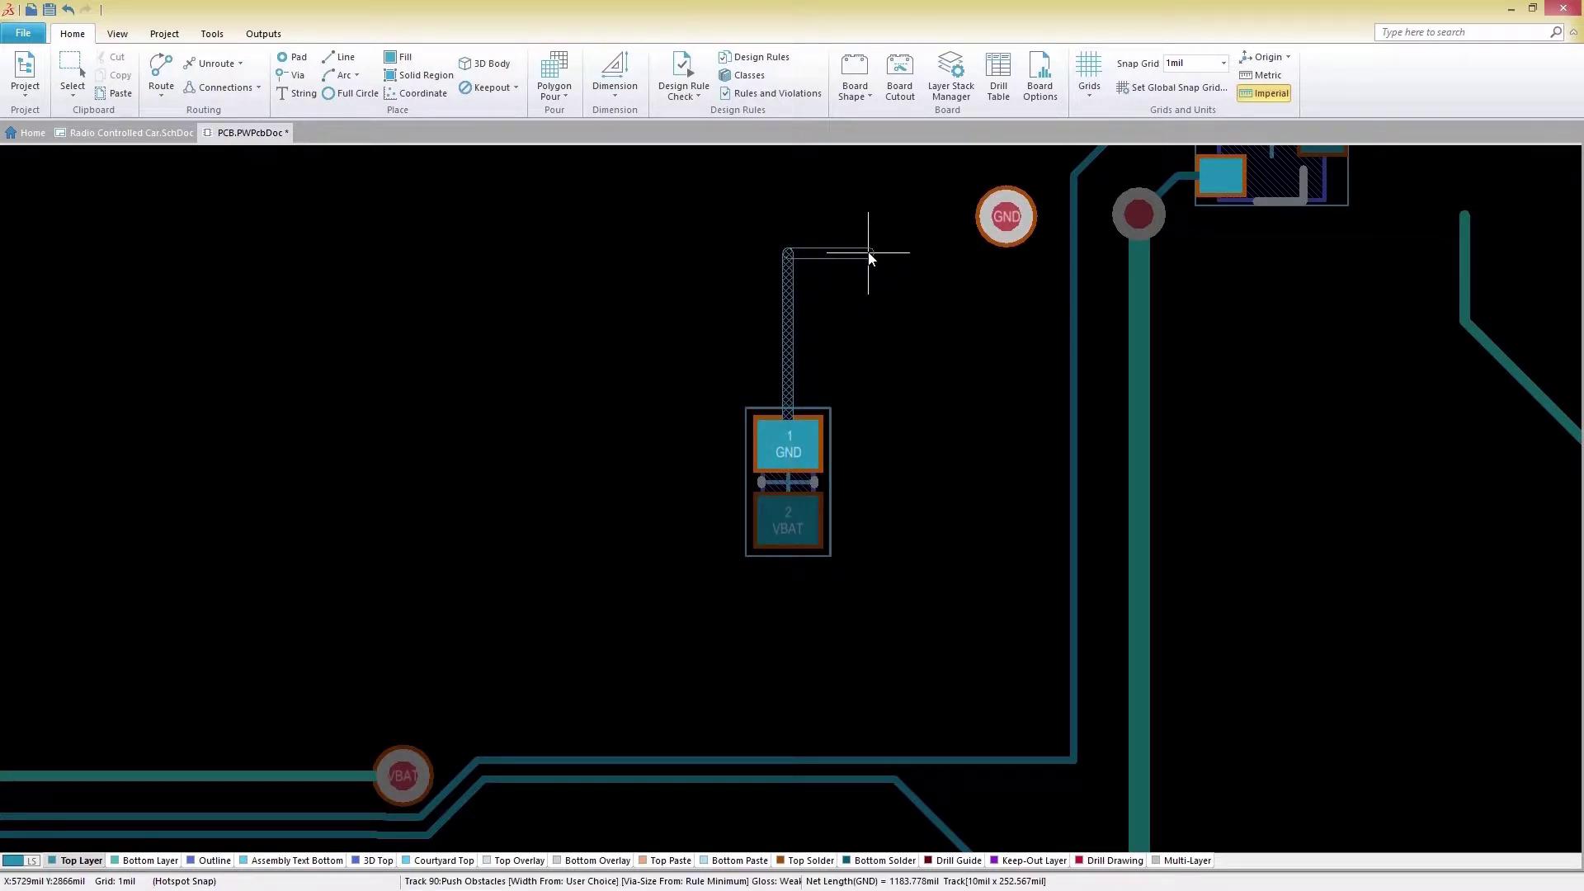
pyautogui.hotkey('shift', 'space')
pyautogui.hotkey('shift', 'space')
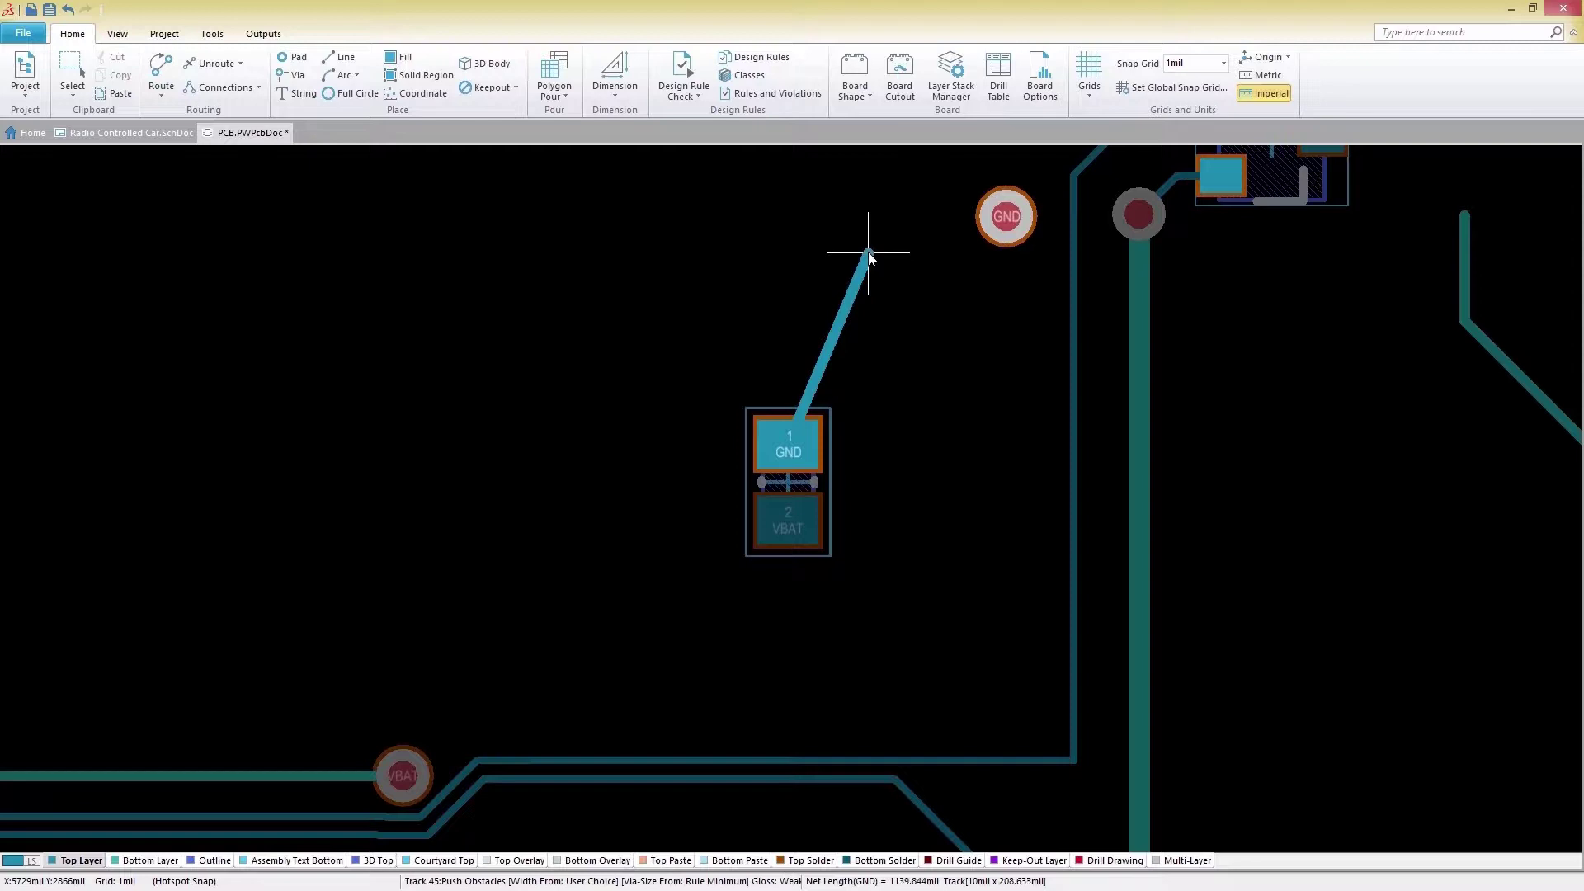
pyautogui.hotkey('shift', 'space')
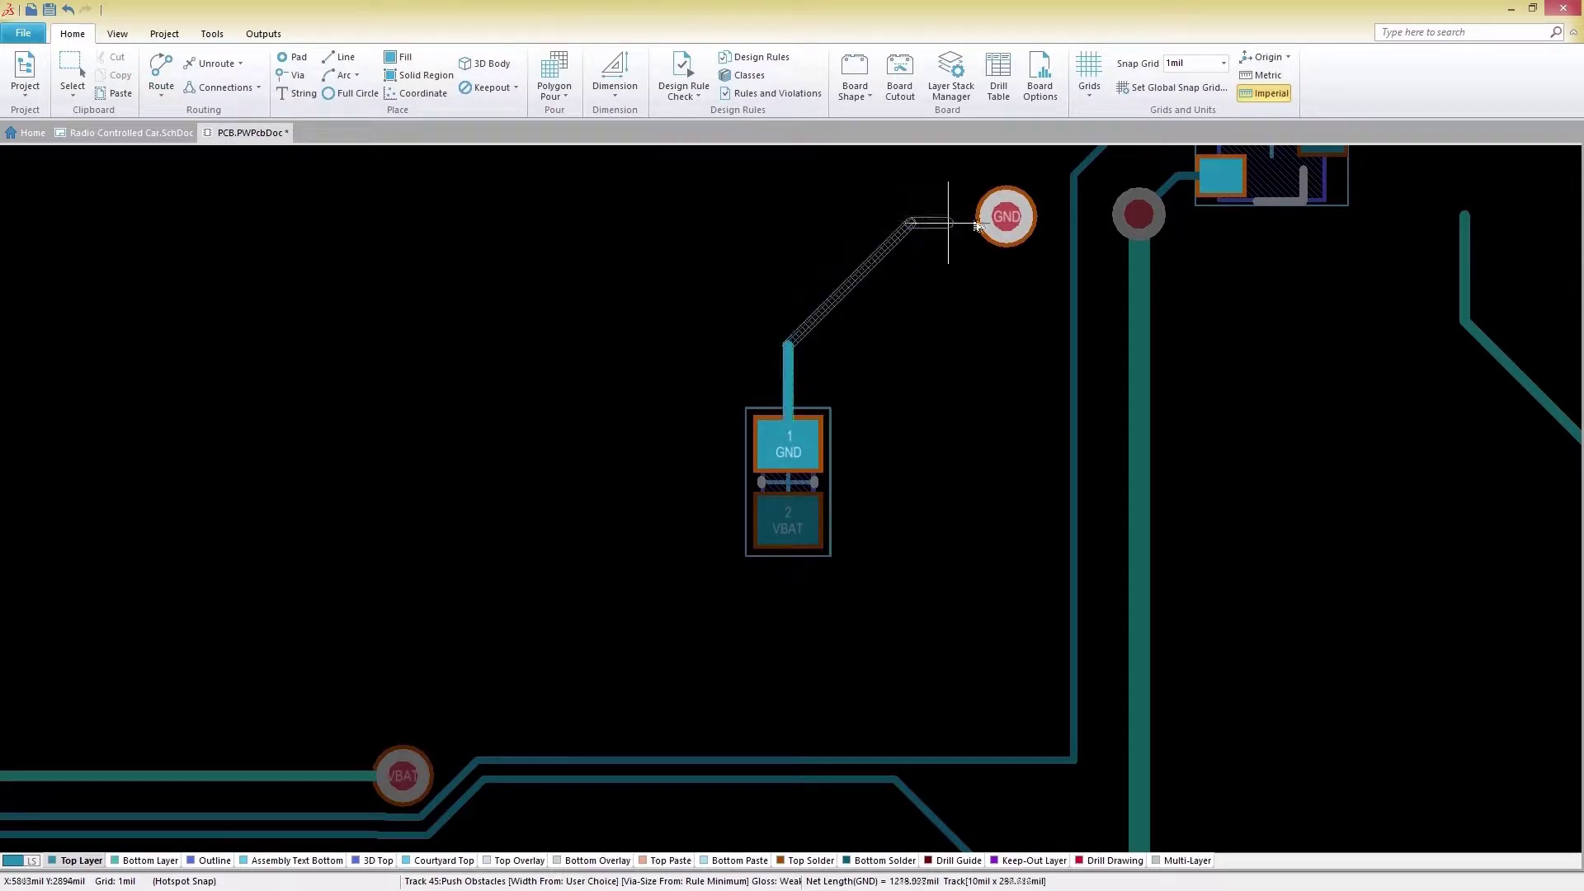
pyautogui.click(1006, 217)
pyautogui.press('Escape')
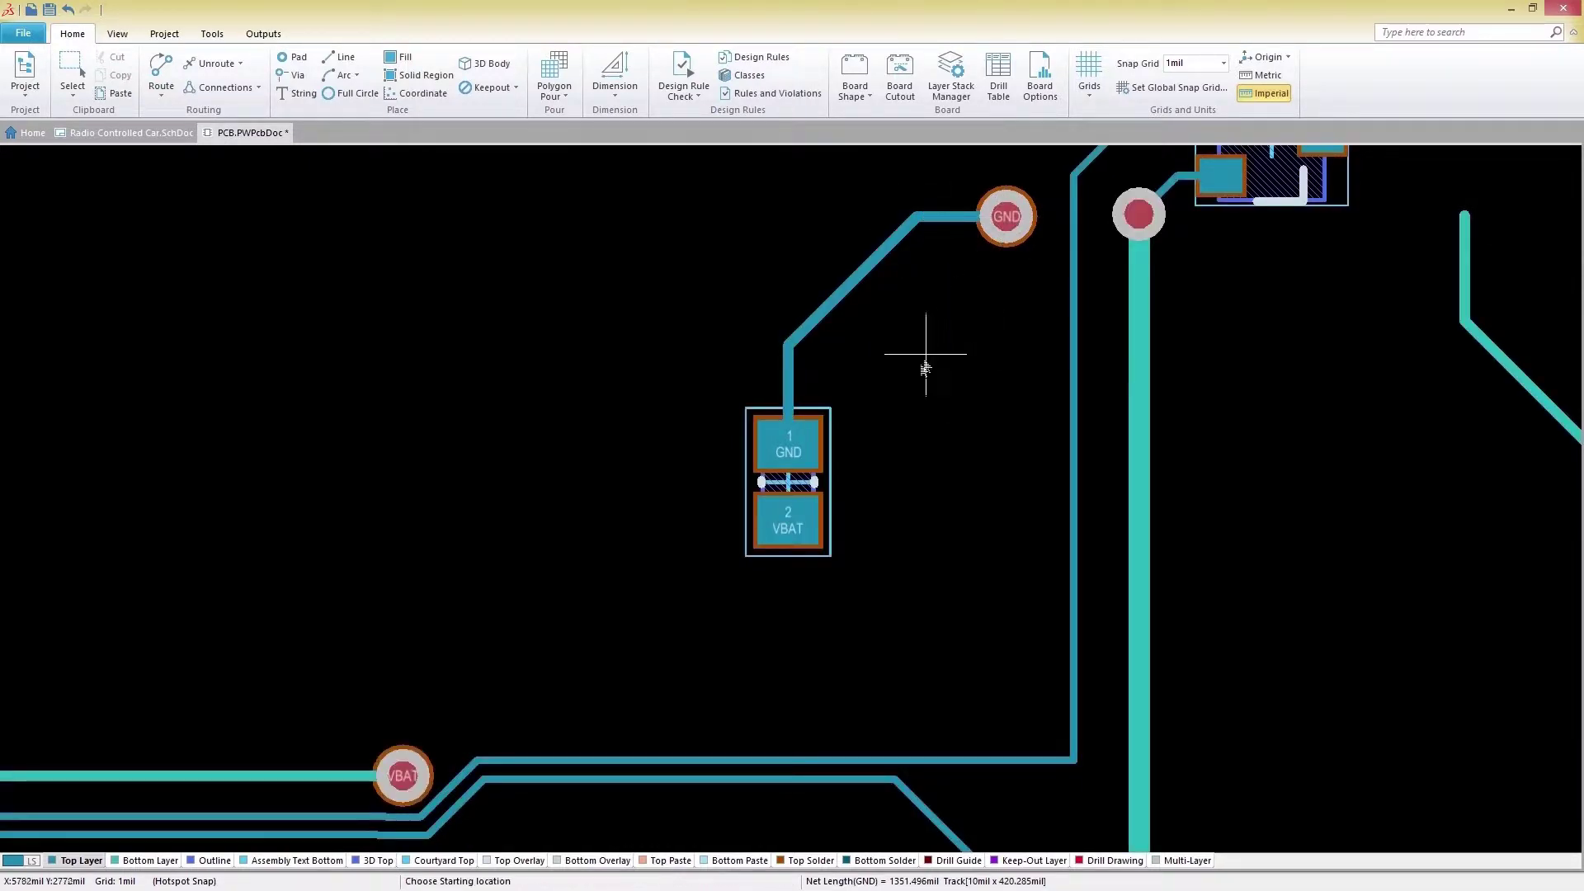
# Route an angled track in HugNPush mode from the VBAT pad down to the VBAT via.
pyautogui.click(789, 528)
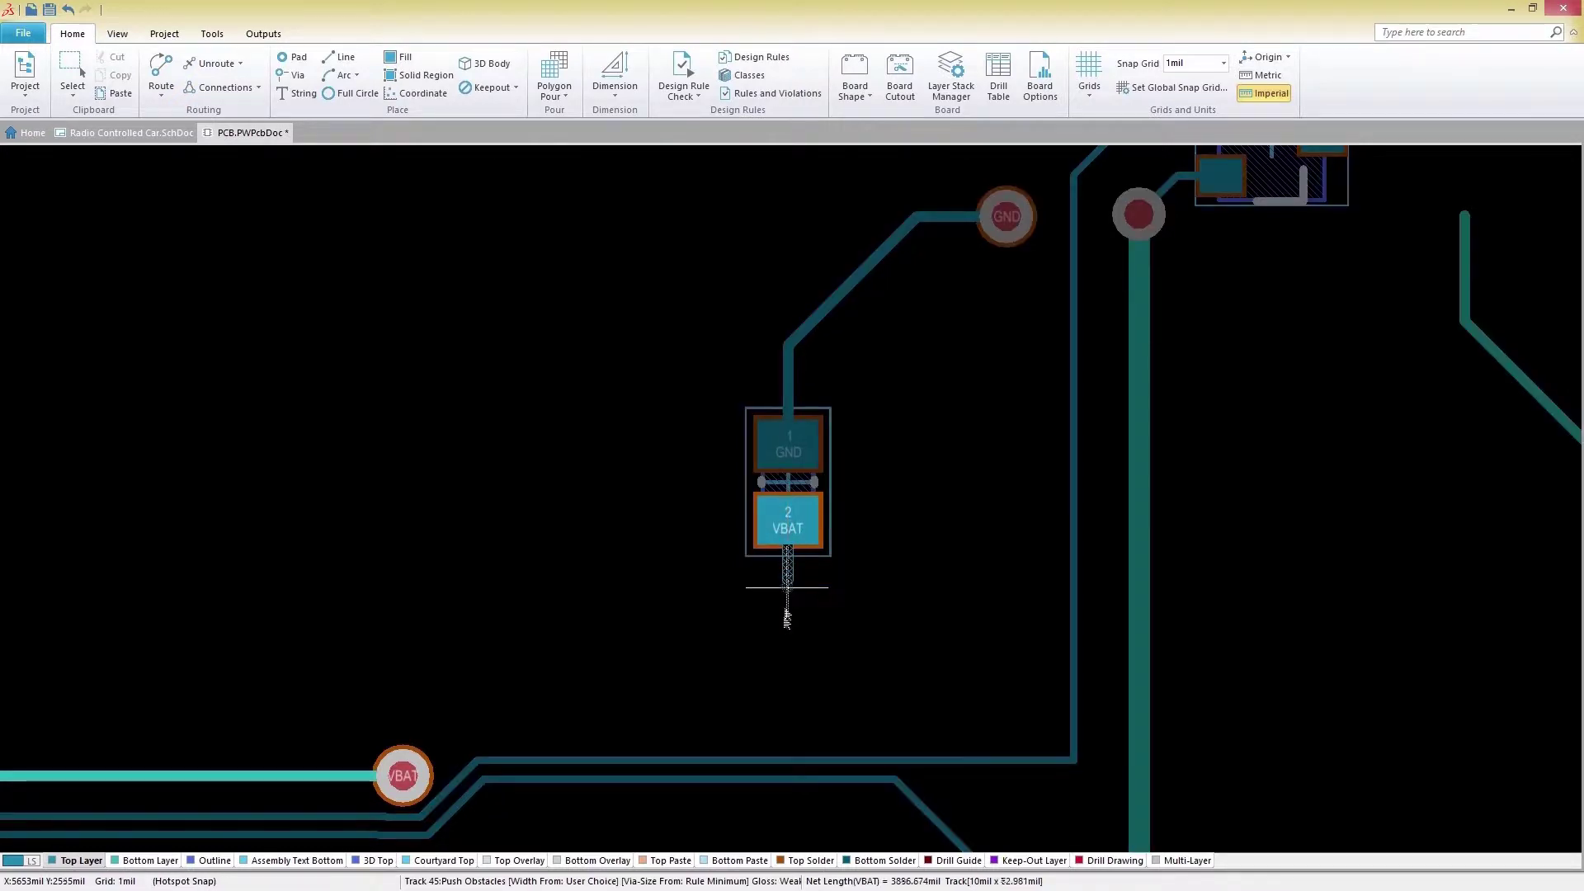
pyautogui.moveTo(683, 773); pyautogui.dragTo(821, 609, button='right')
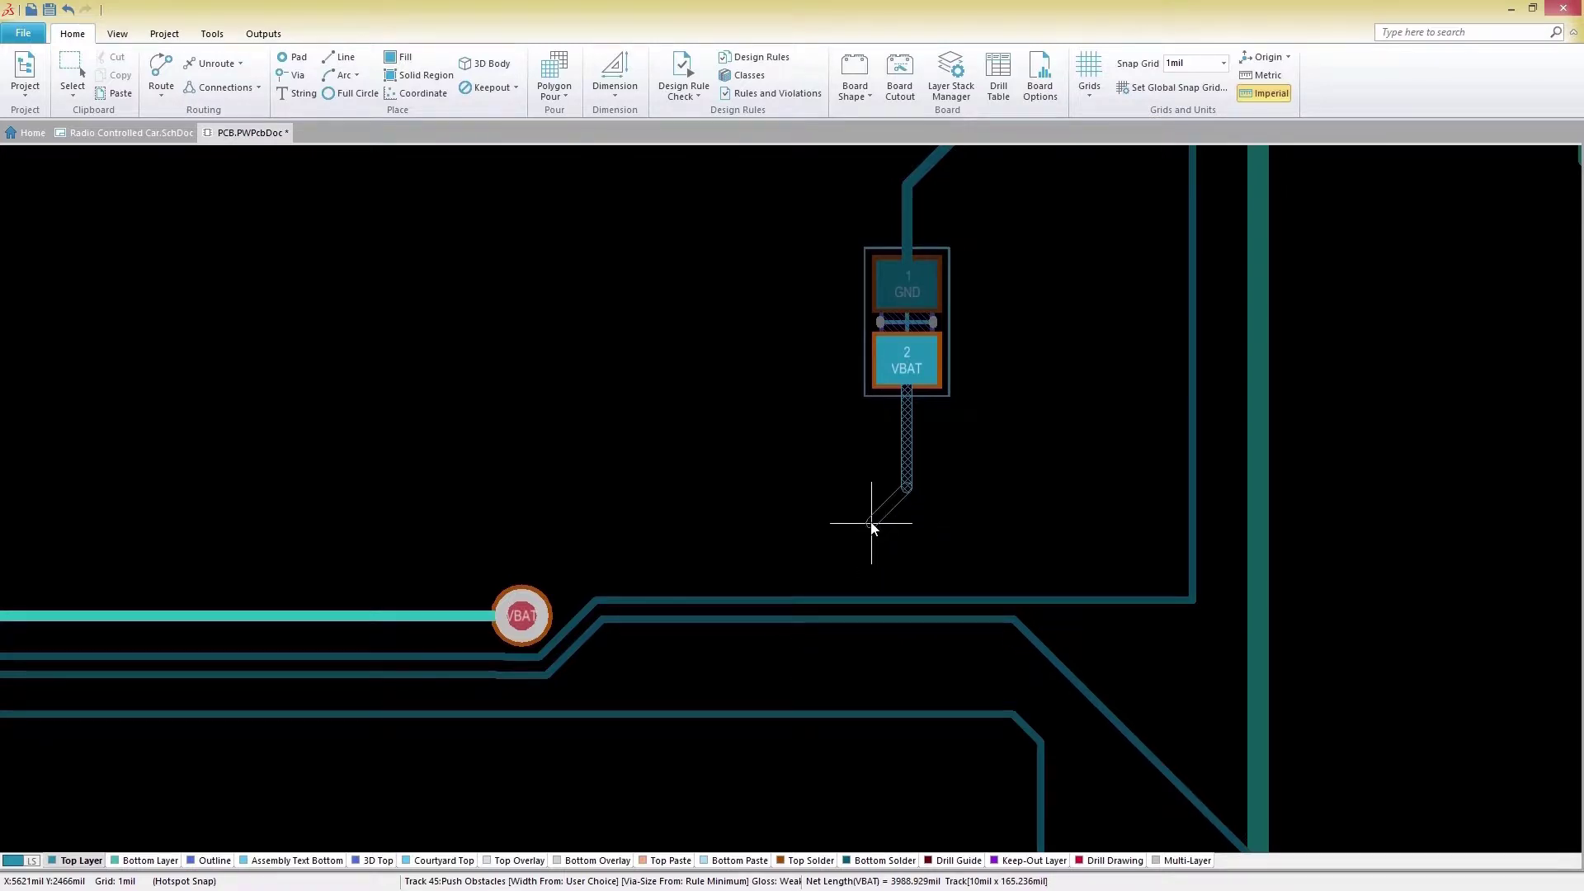
pyautogui.hotkey('shift', 'r')
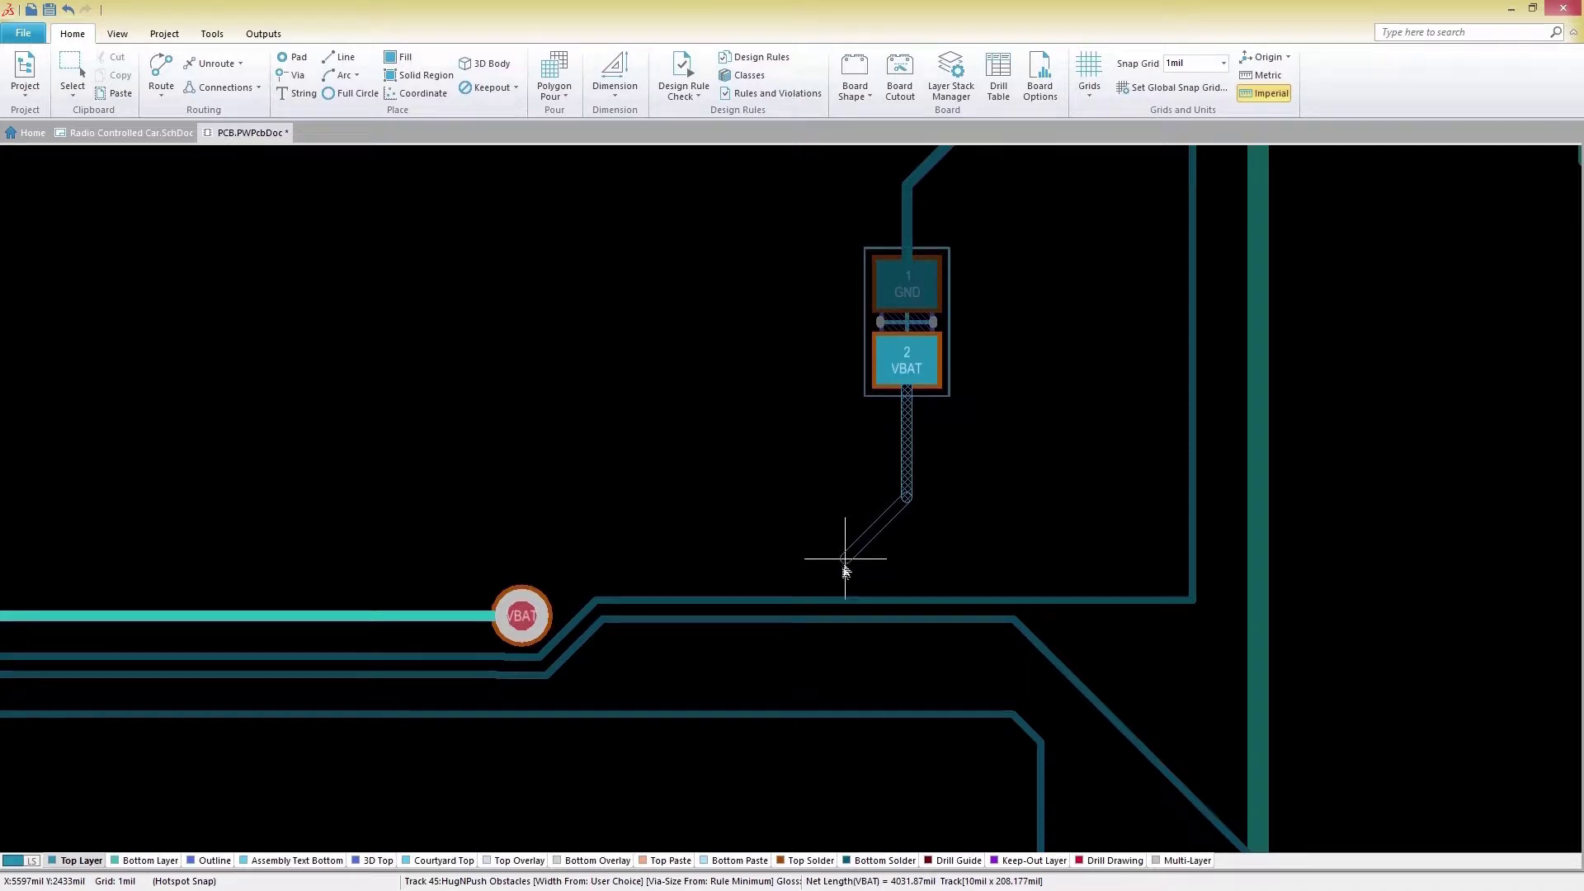
pyautogui.click(638, 641)
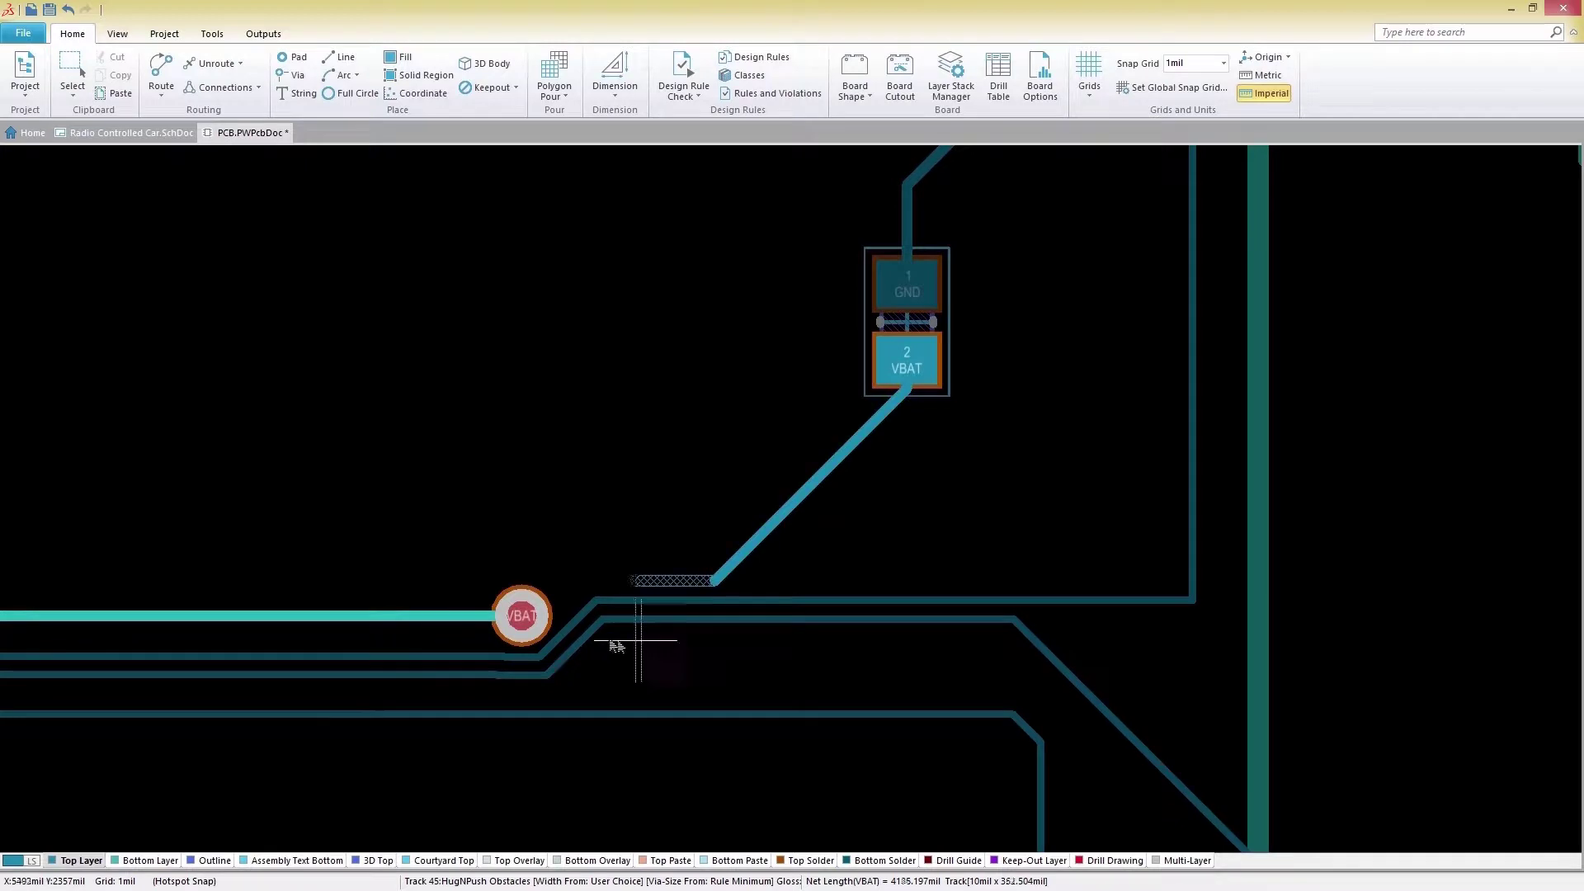
pyautogui.click(523, 618)
pyautogui.rightClick(523, 620)
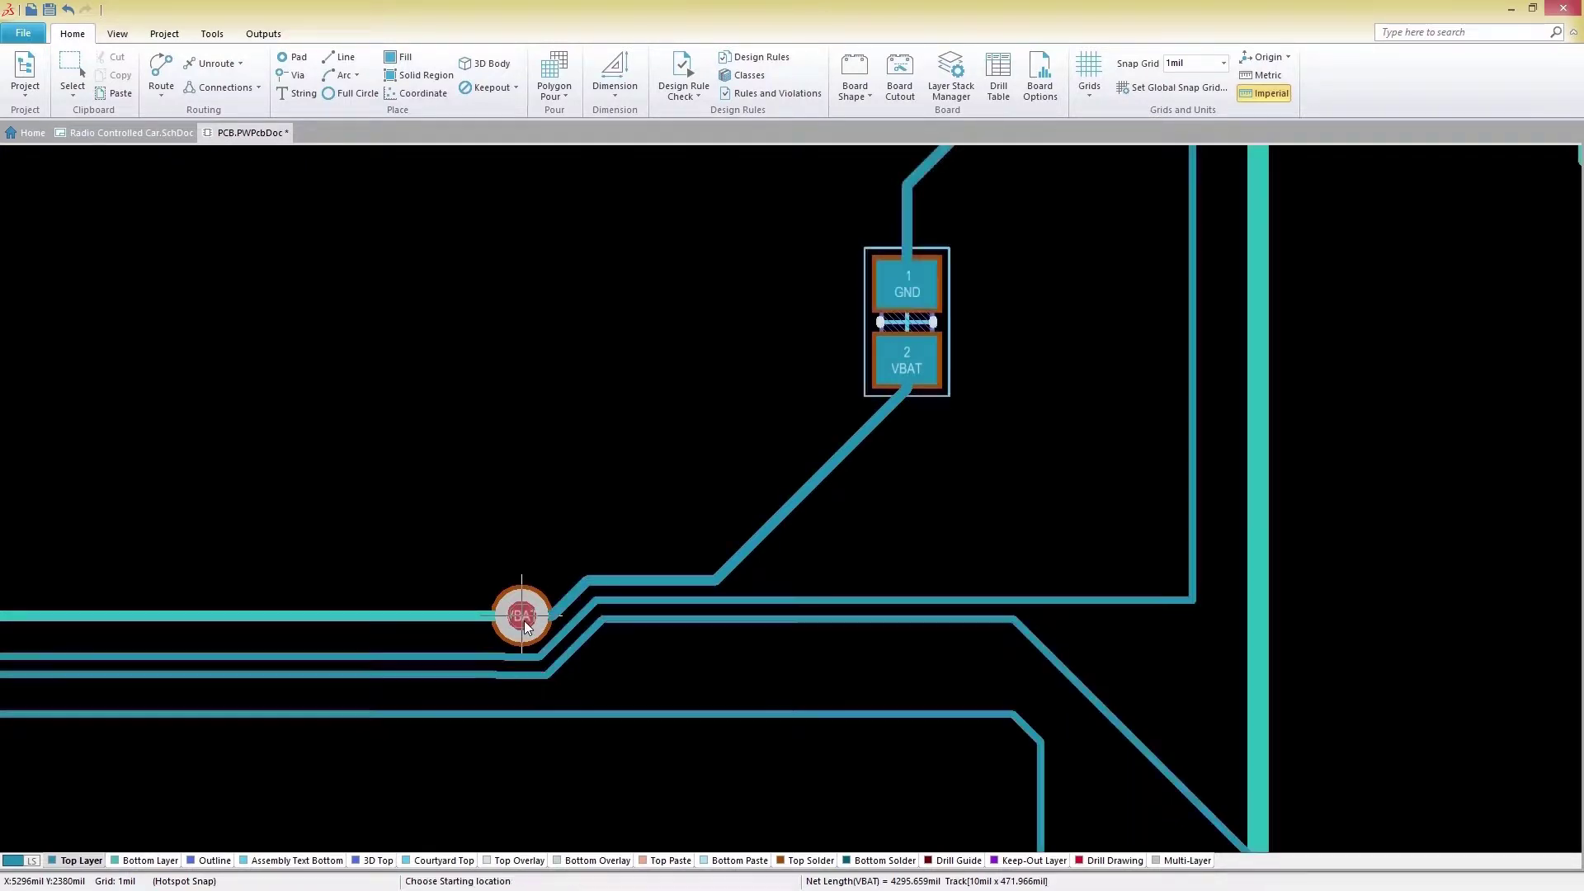
pyautogui.moveTo(761, 373); pyautogui.dragTo(719, 514, button='right')
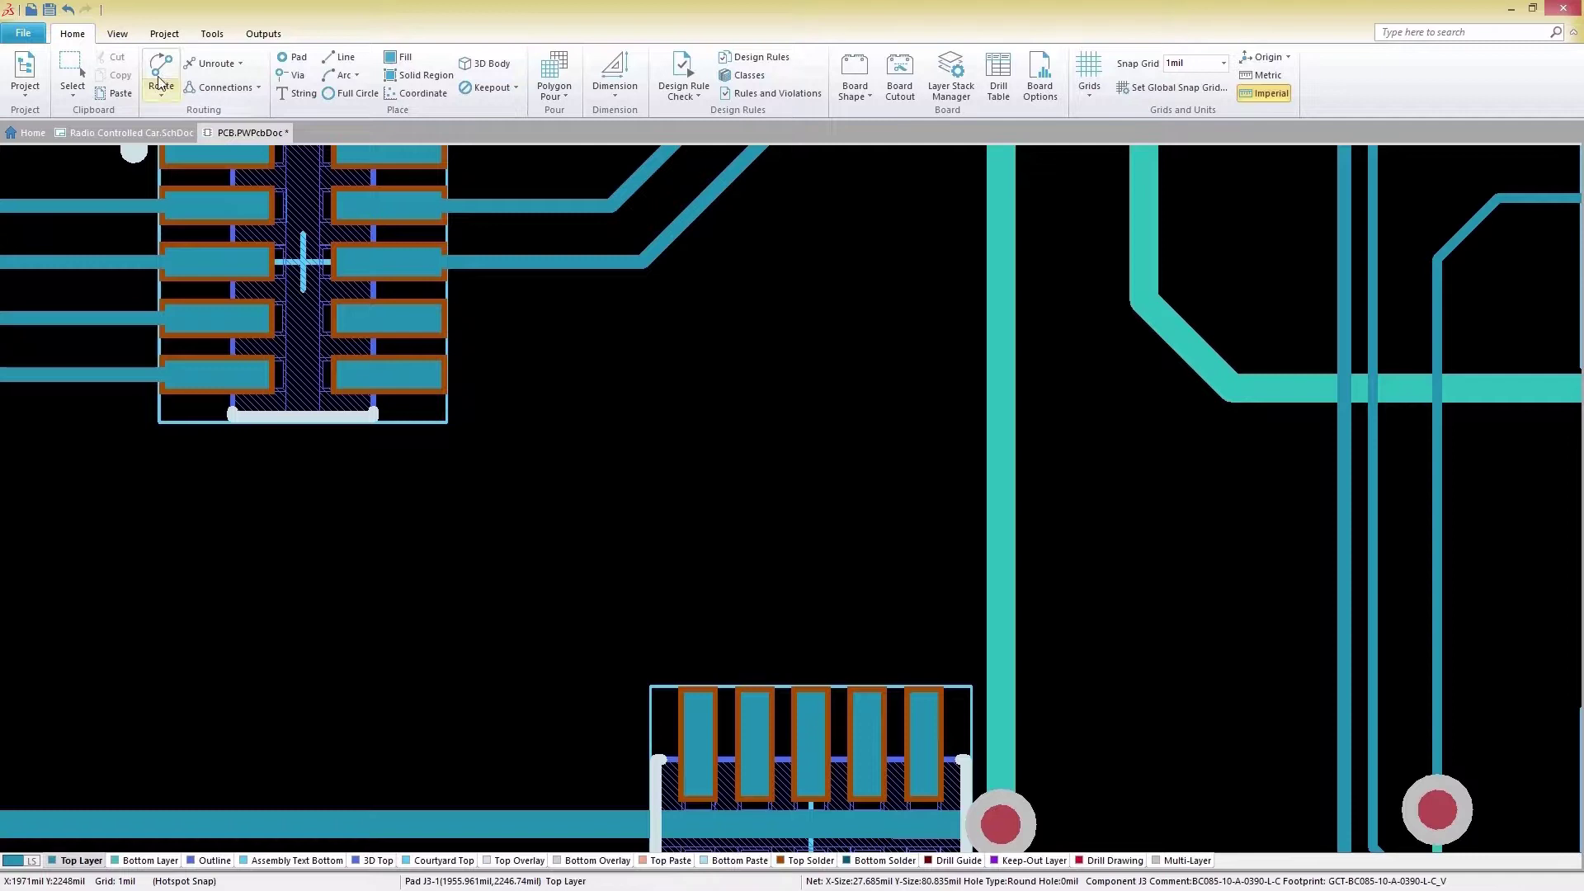
# Show the Diff Pairs Editor panel from View > PCB.
pyautogui.click(119, 36)
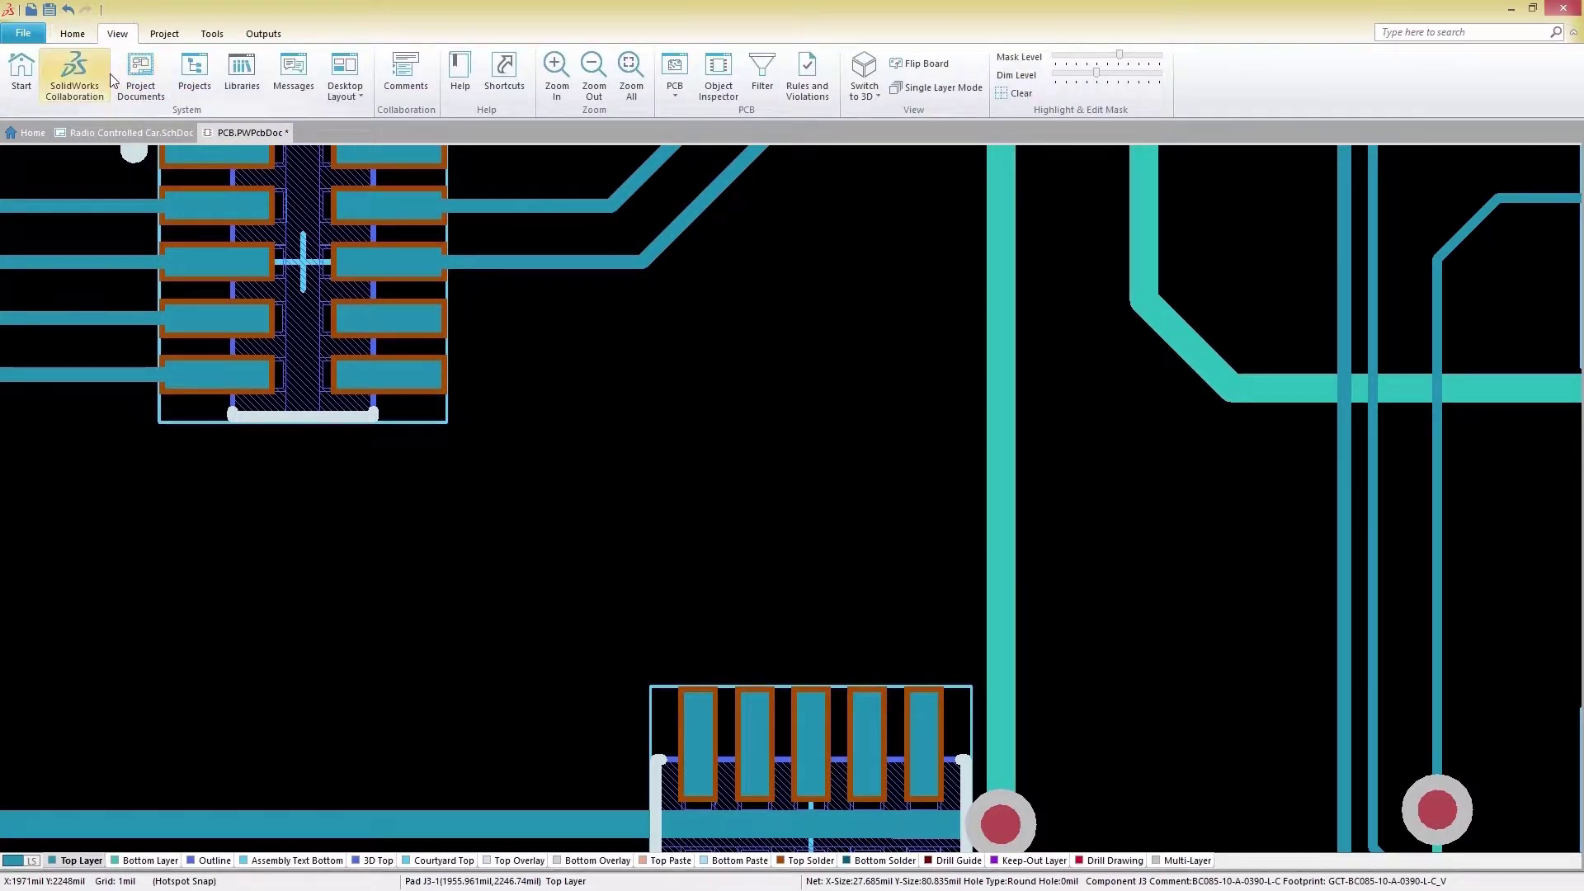
pyautogui.click(674, 99)
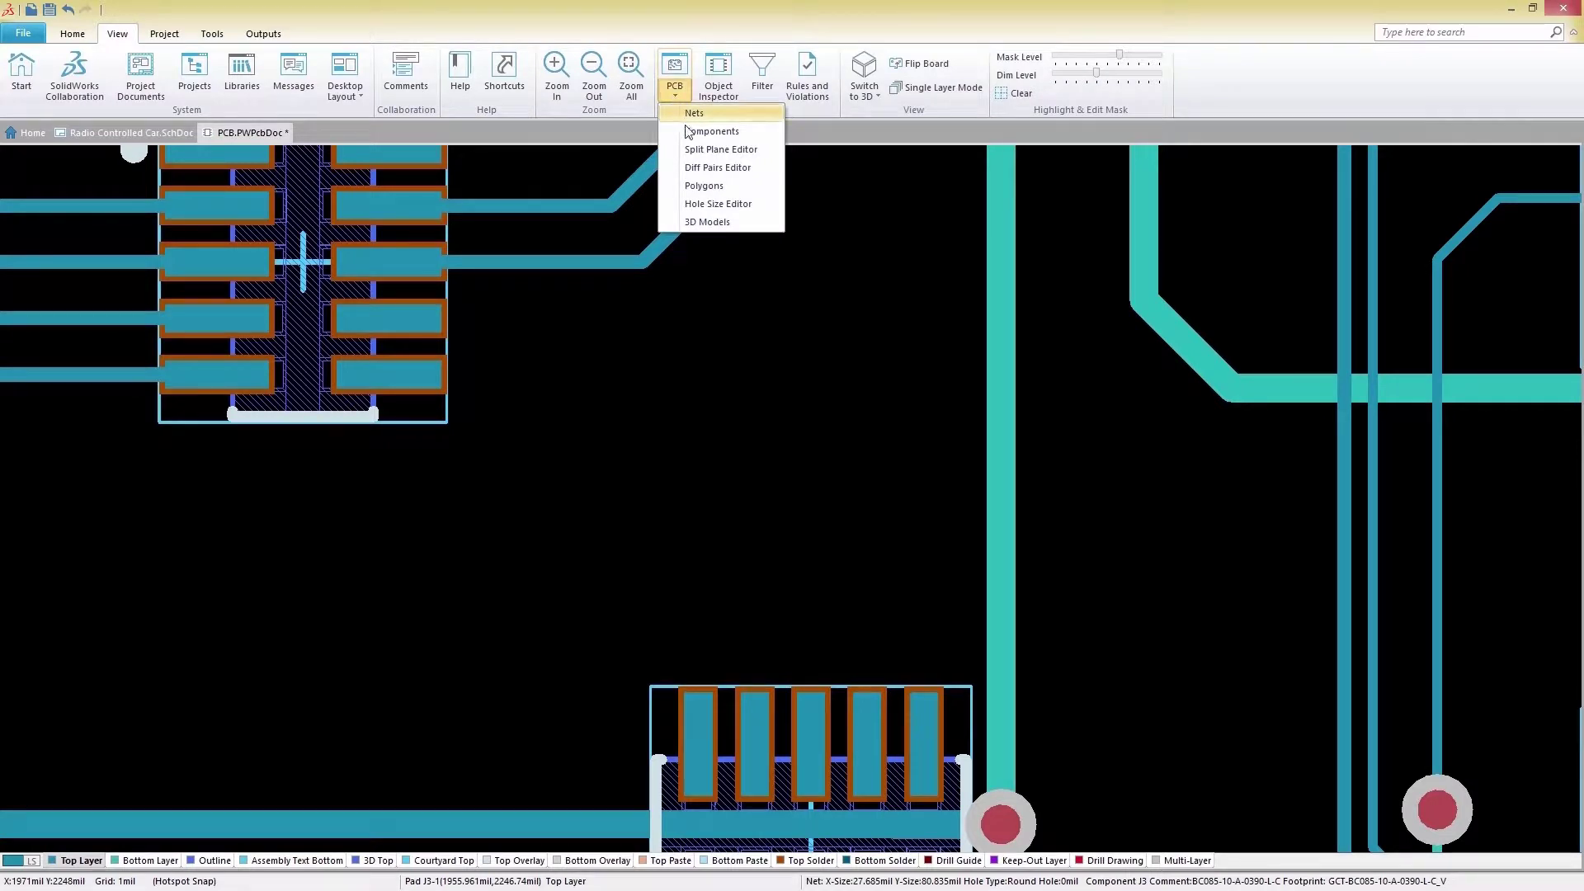
pyautogui.click(697, 167)
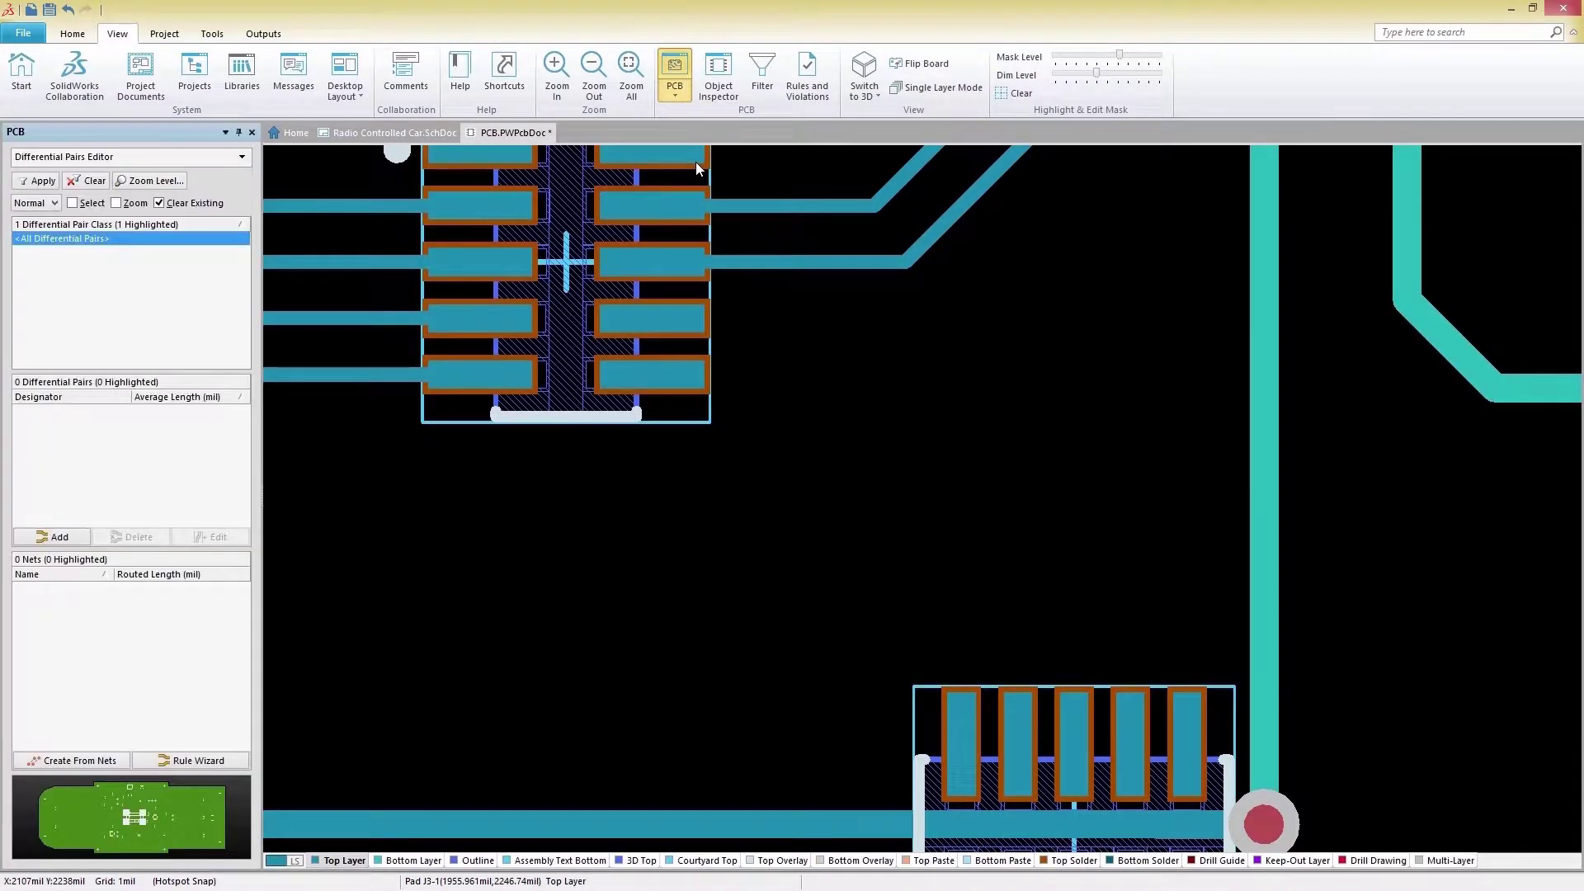
# Add differential pair 'DiffPair' with positive net eNG_STAT_A and negative net eNG_STAT_B.
pyautogui.click(57, 536)
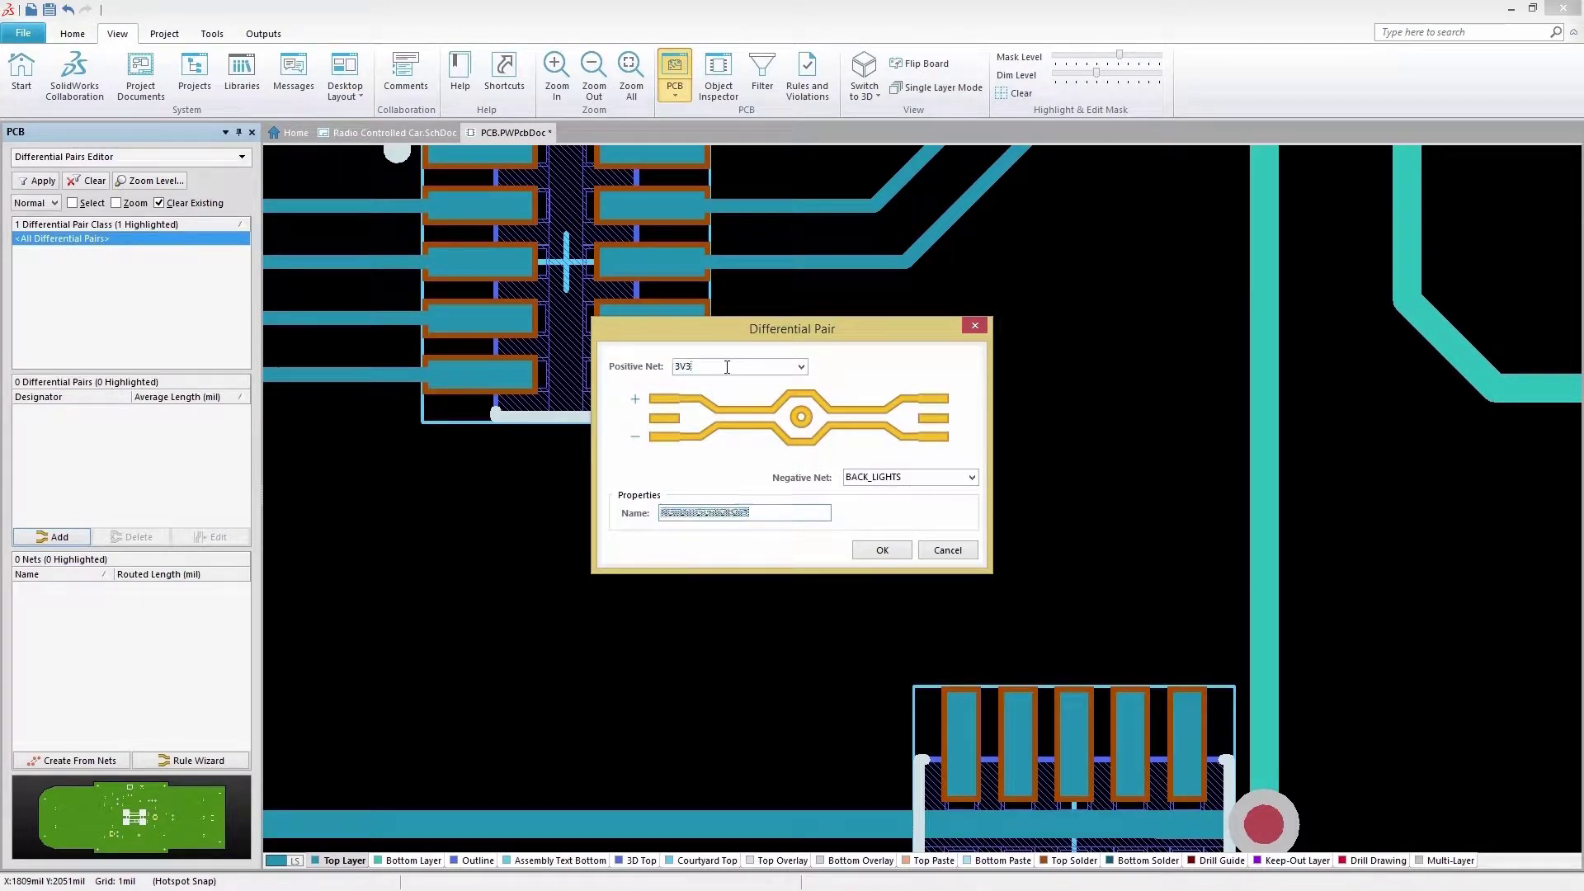
pyautogui.click(701, 366)
pyautogui.write('eNG_STAT_A')
pyautogui.click(884, 477)
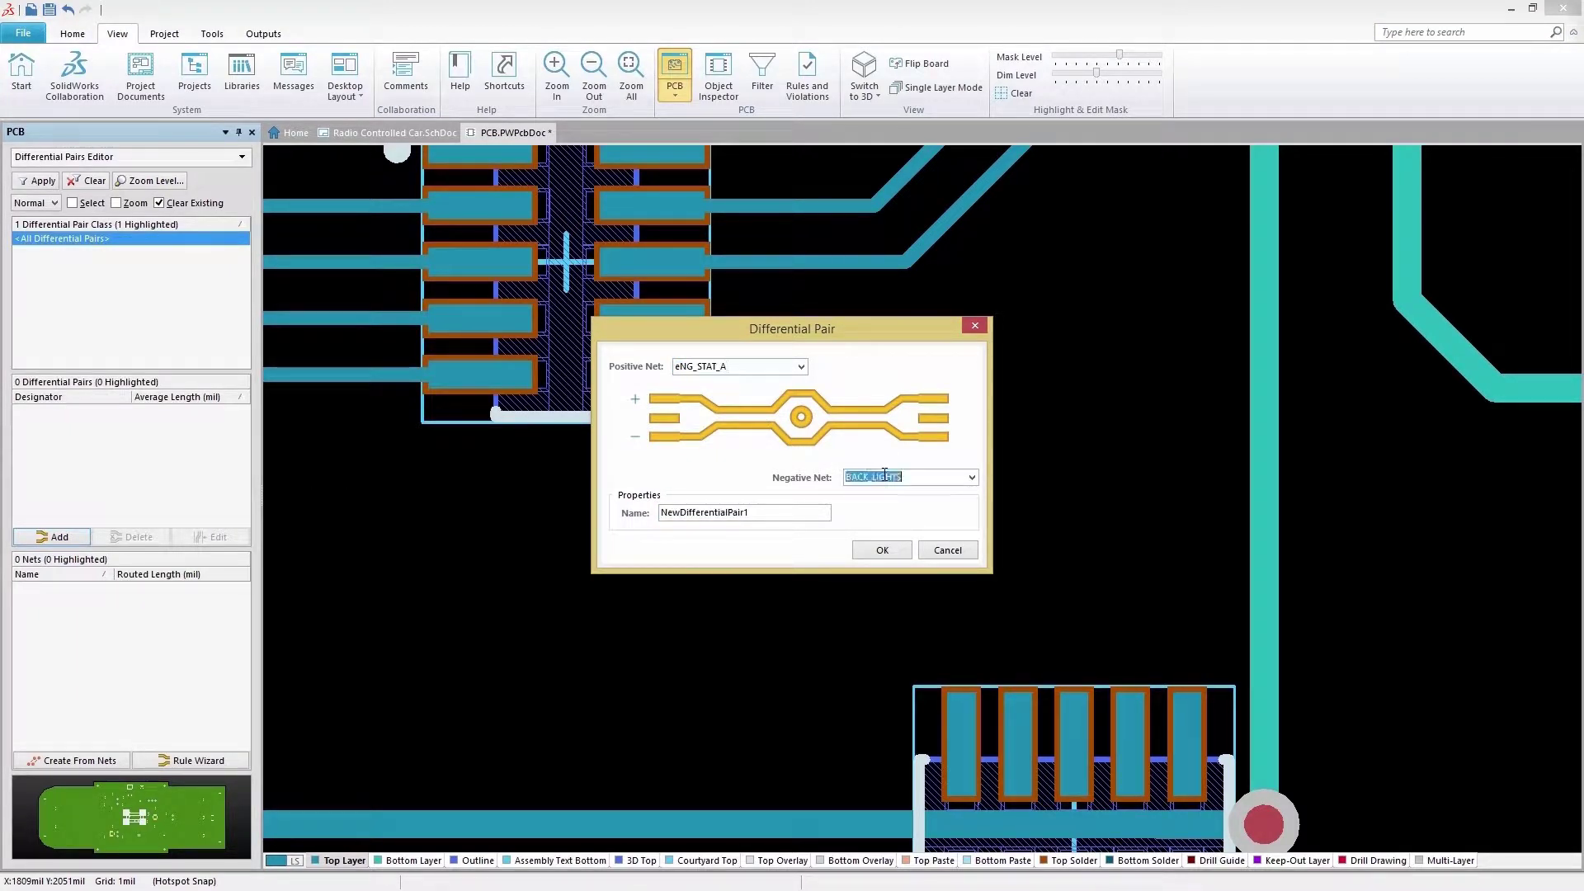
pyautogui.write('enG_STAT_B')
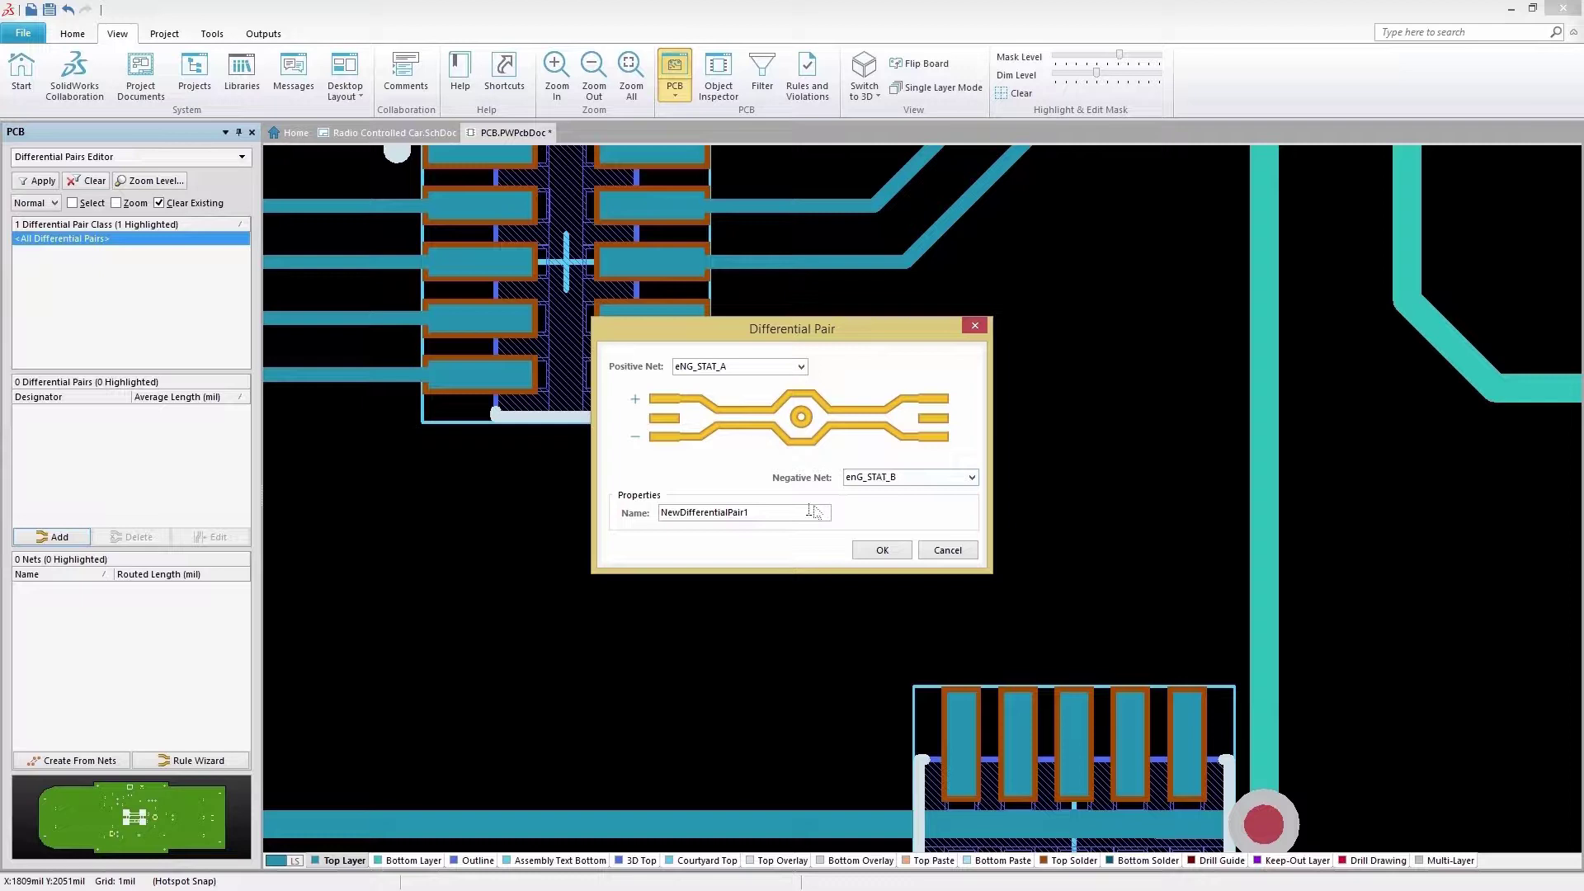
pyautogui.doubleClick(804, 512)
pyautogui.write('DiffPair')
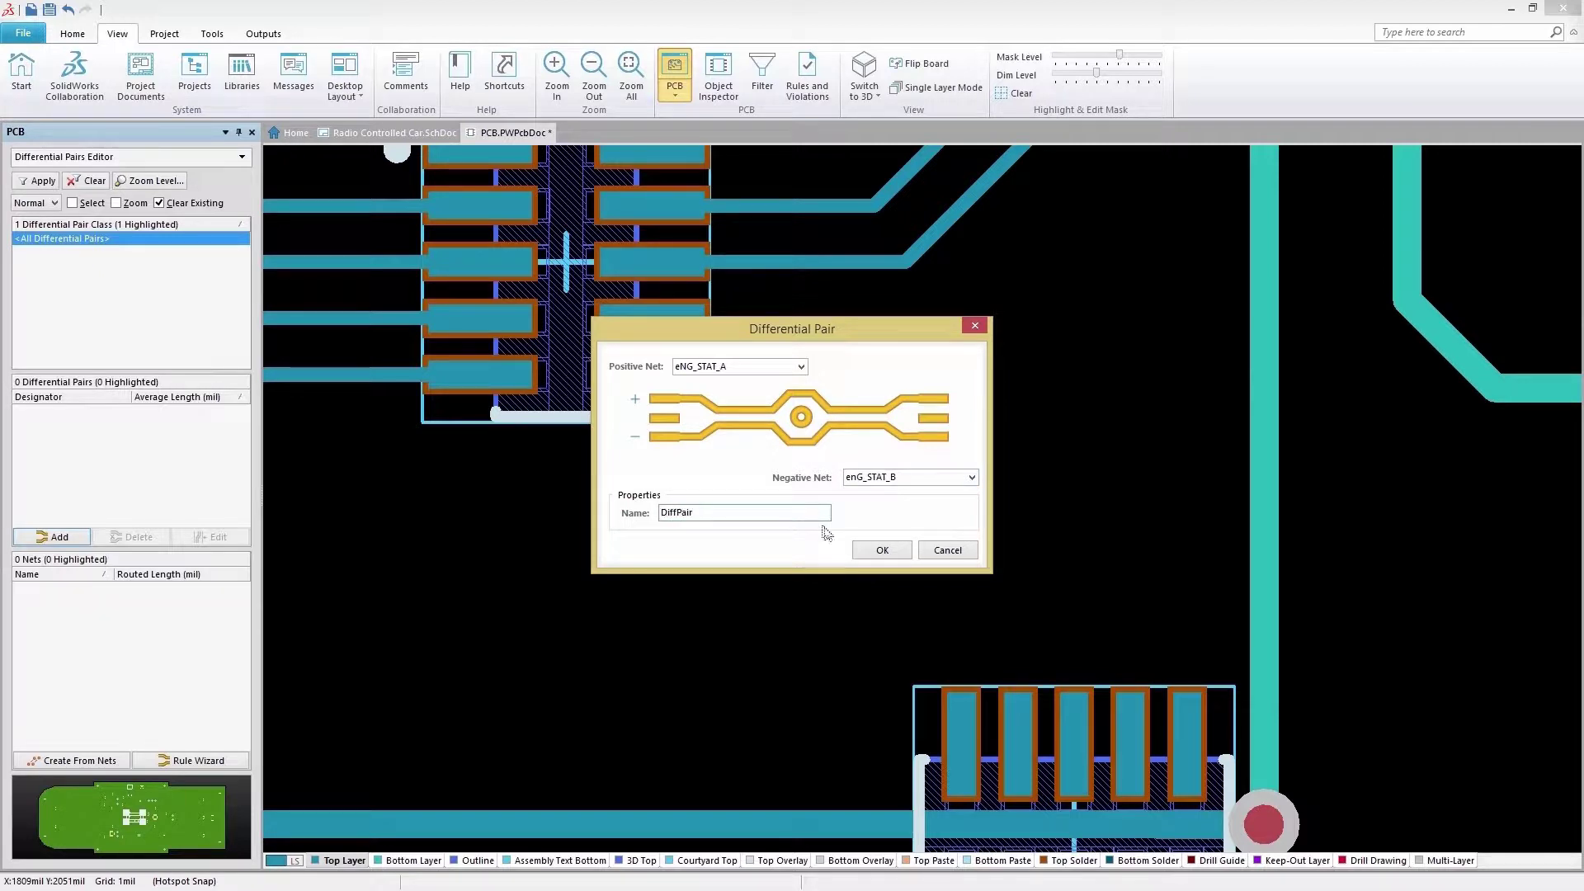
pyautogui.click(879, 550)
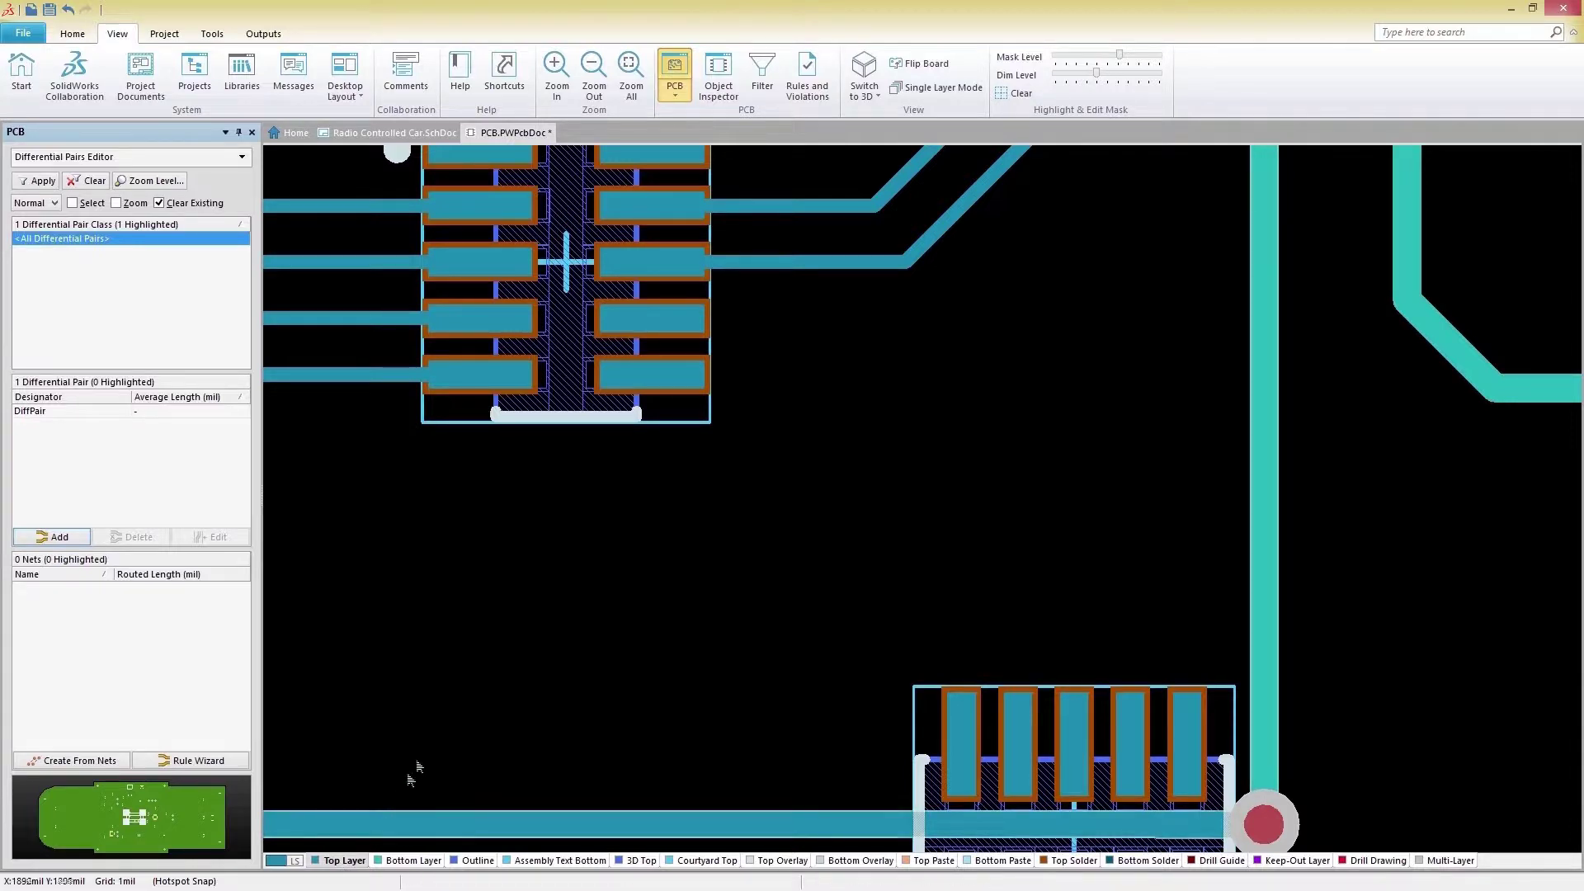
# Enable Single Layer Mode so only the Top Layer is shown, other layers greyed.
pyautogui.hotkey('shift', 's')
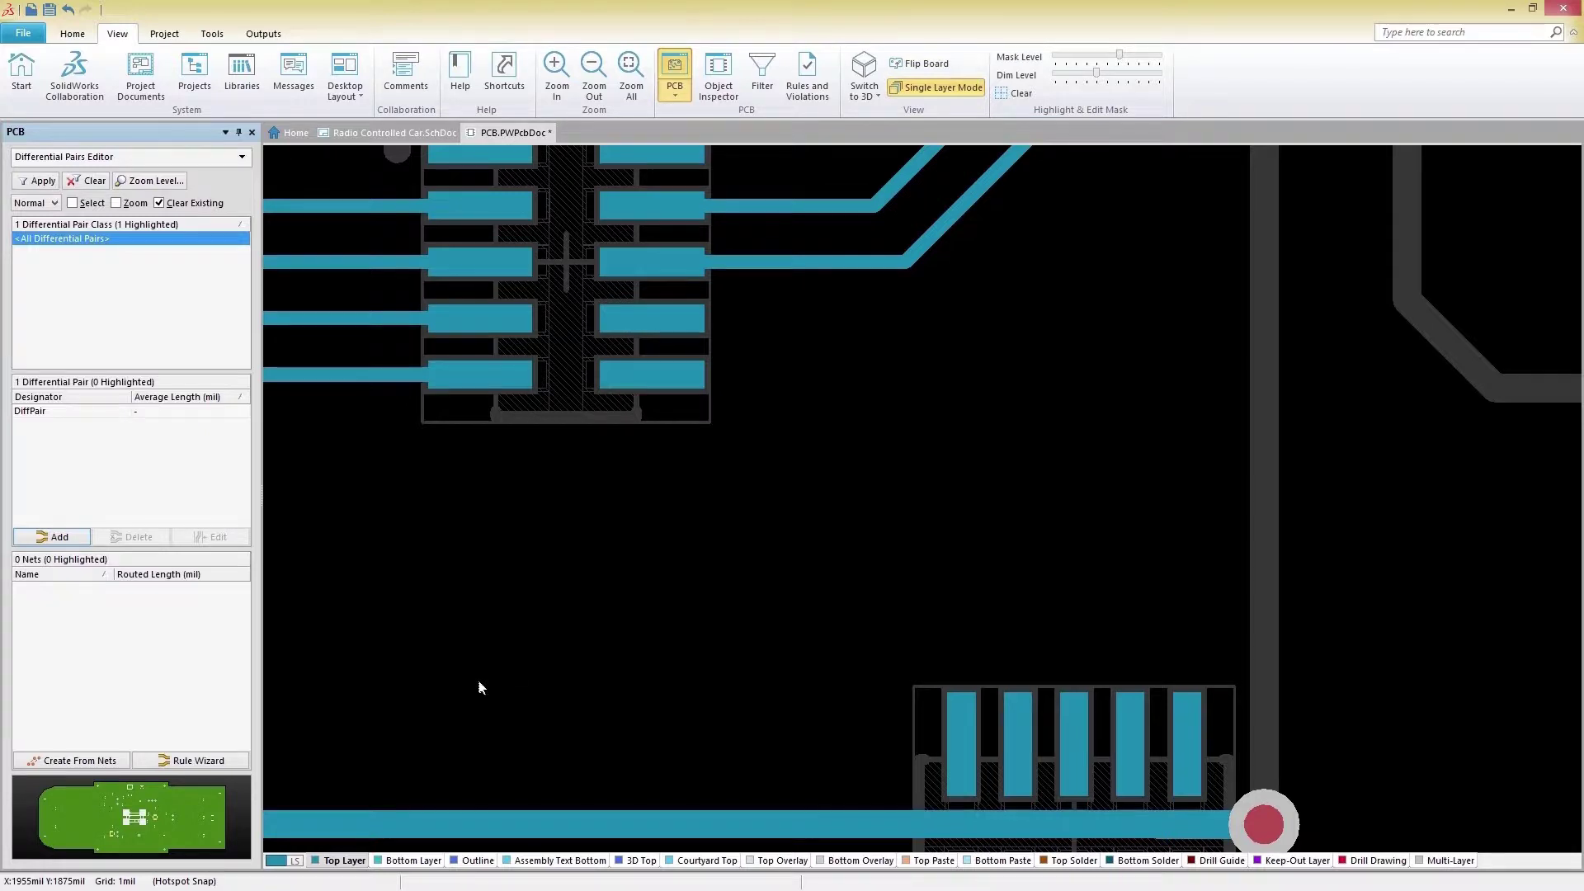
pyautogui.click(80, 35)
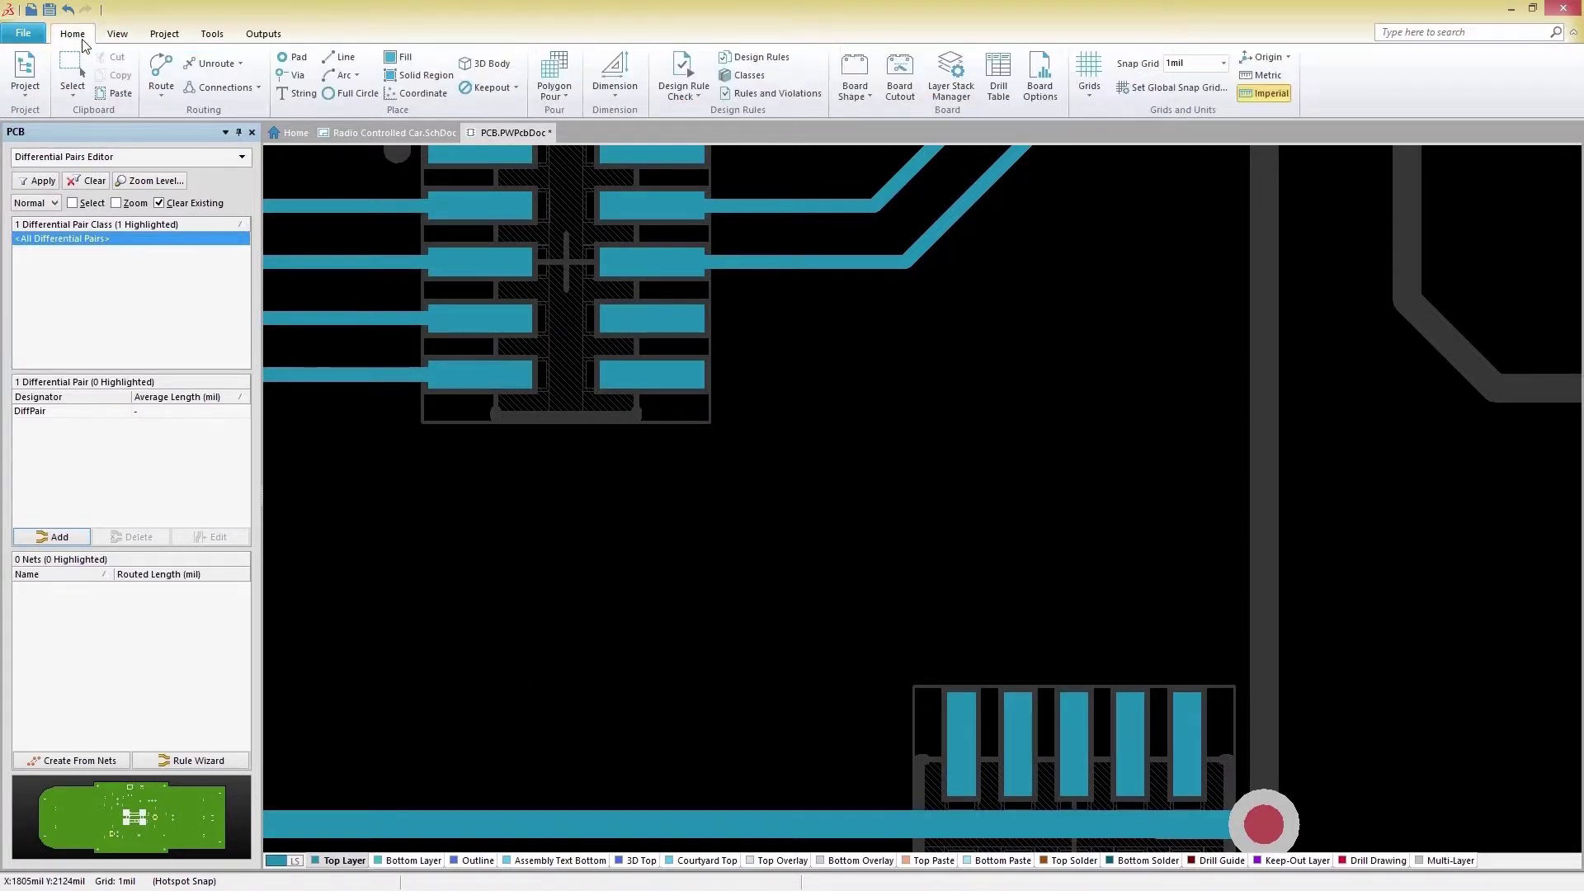
# Route paired differential tracks from the component's pad pair out to the right.
pyautogui.click(164, 88)
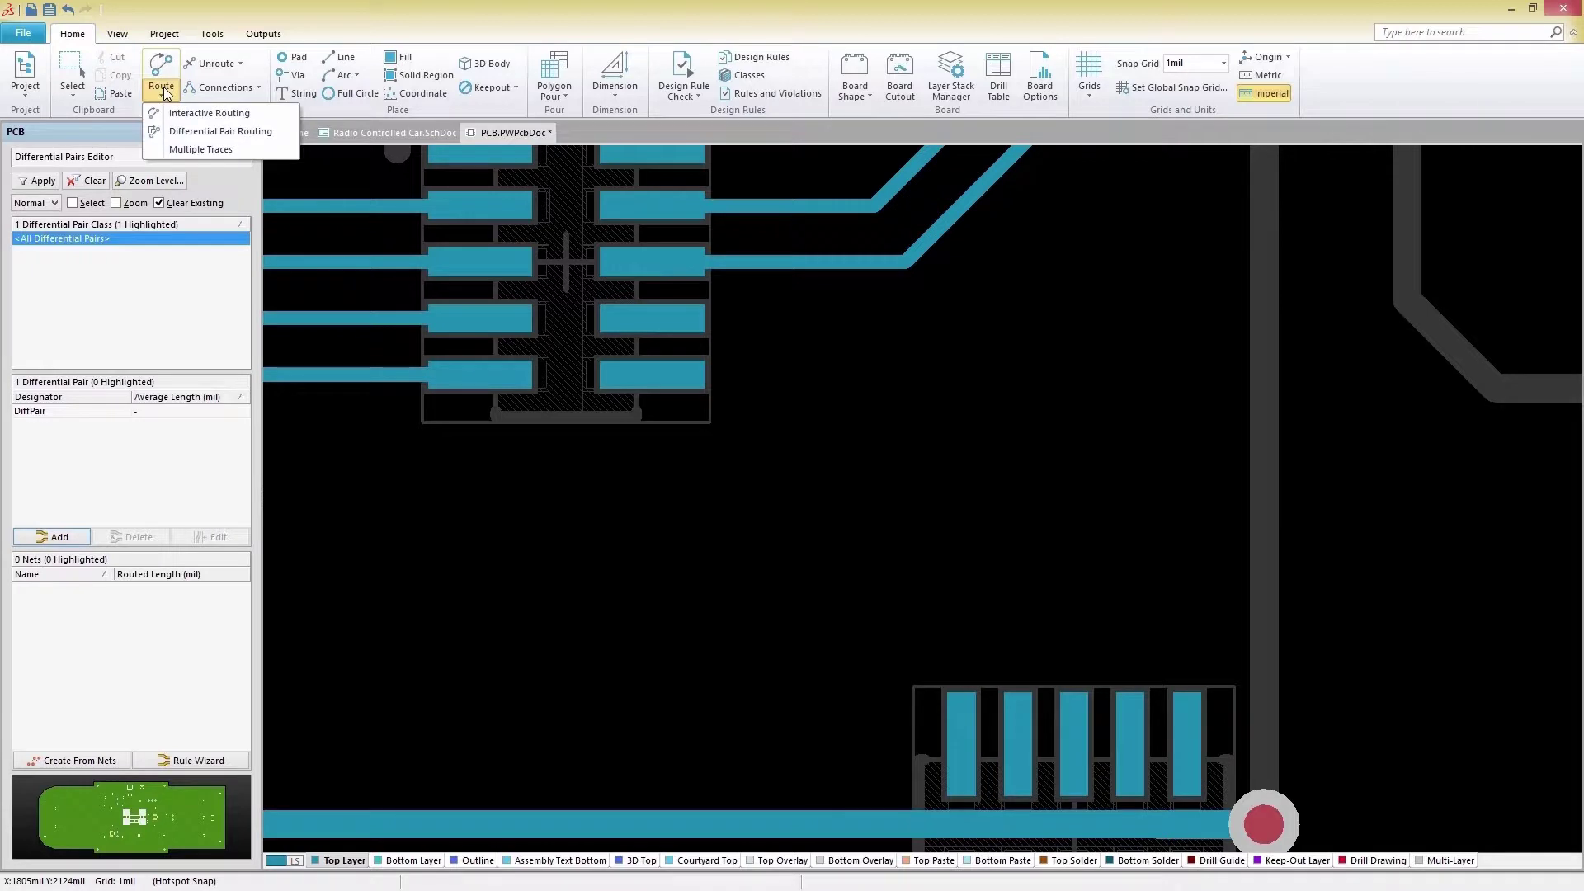
pyautogui.click(211, 132)
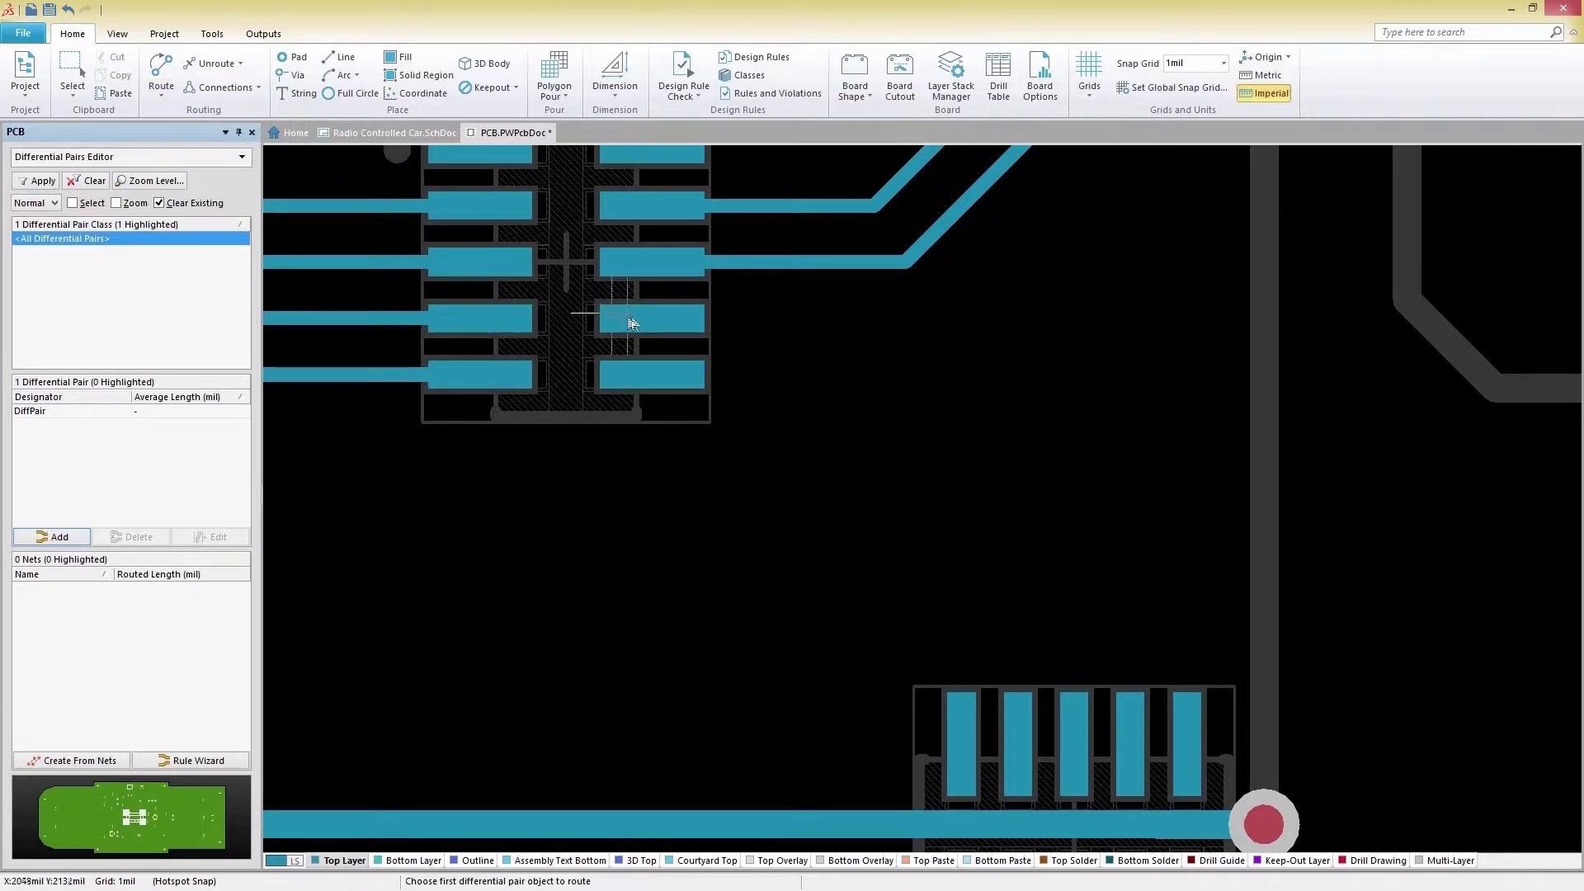
pyautogui.click(656, 320)
pyautogui.click(1097, 332)
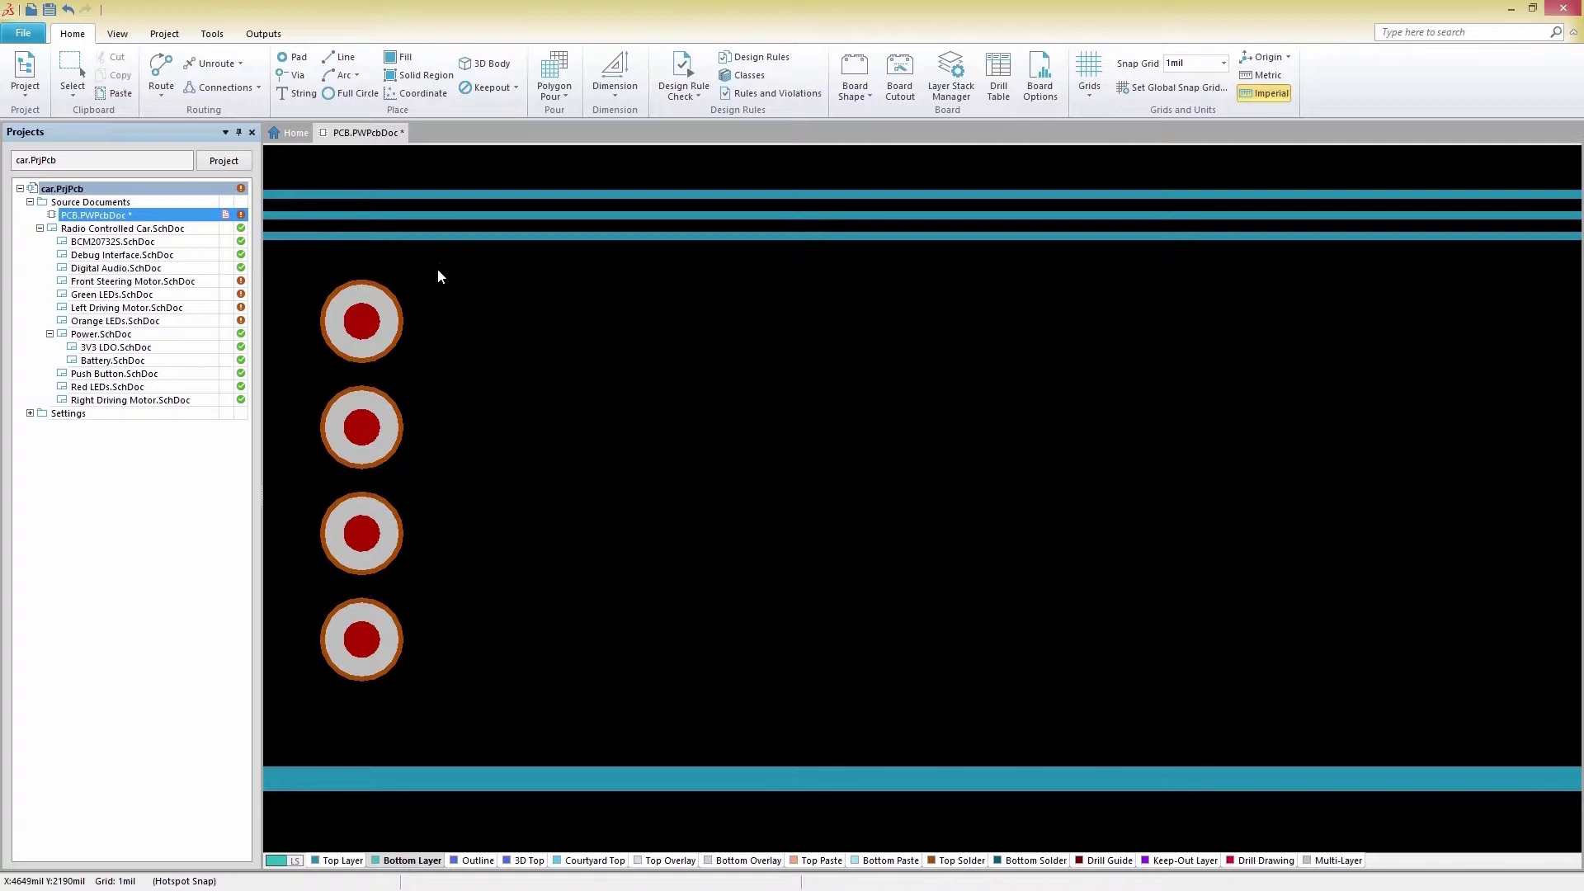
# Route the four round pads as multiple parallel traces, widening then tightening their spacing.
pyautogui.moveTo(442, 260); pyautogui.dragTo(303, 708)
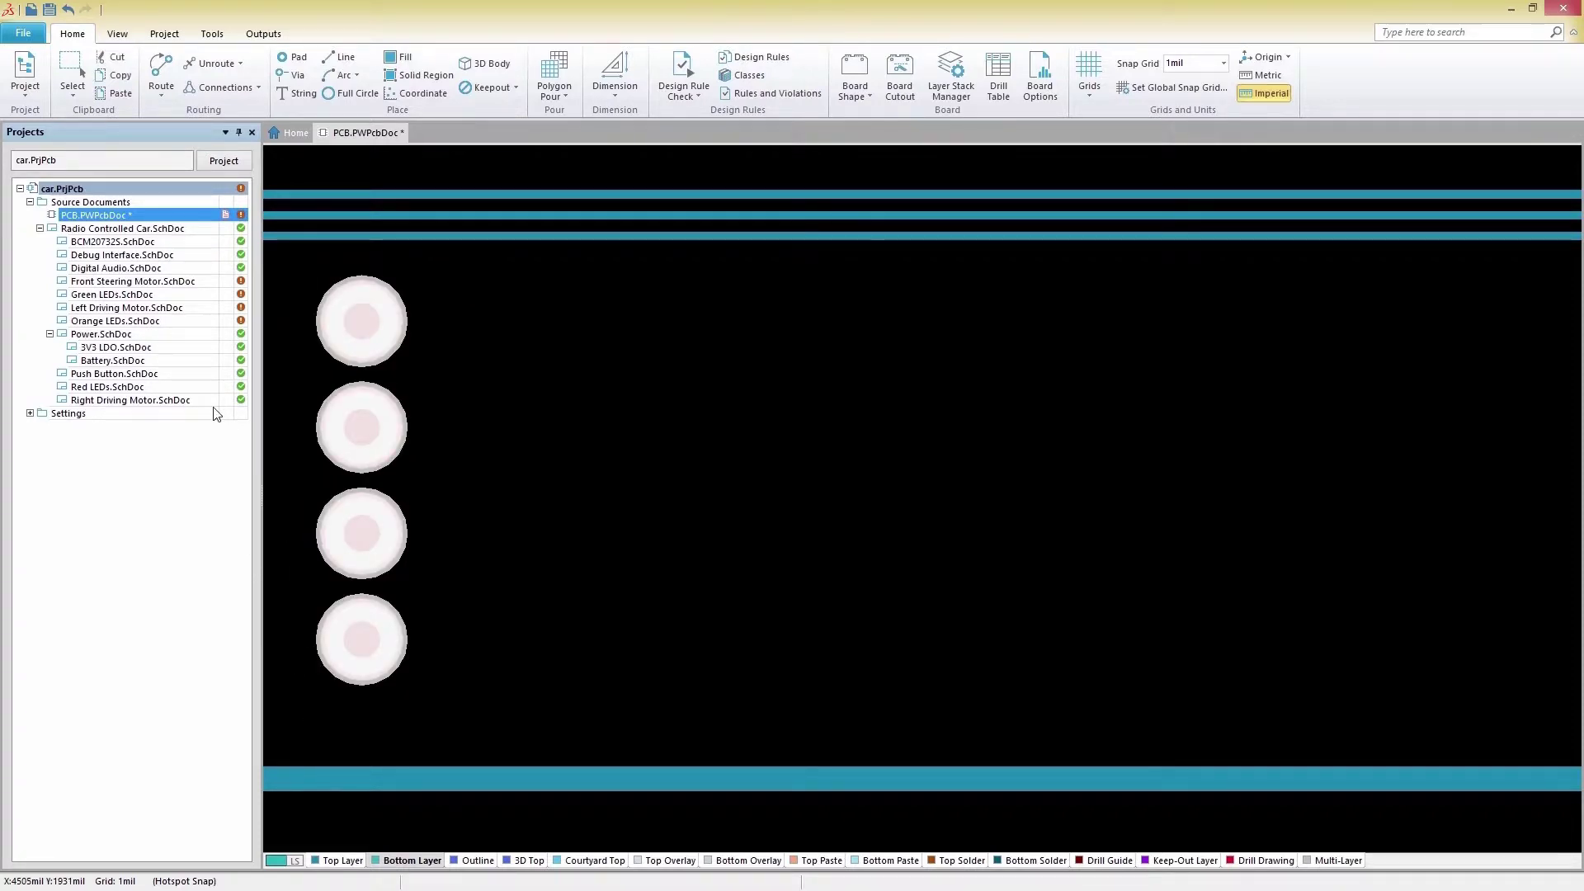
pyautogui.click(170, 97)
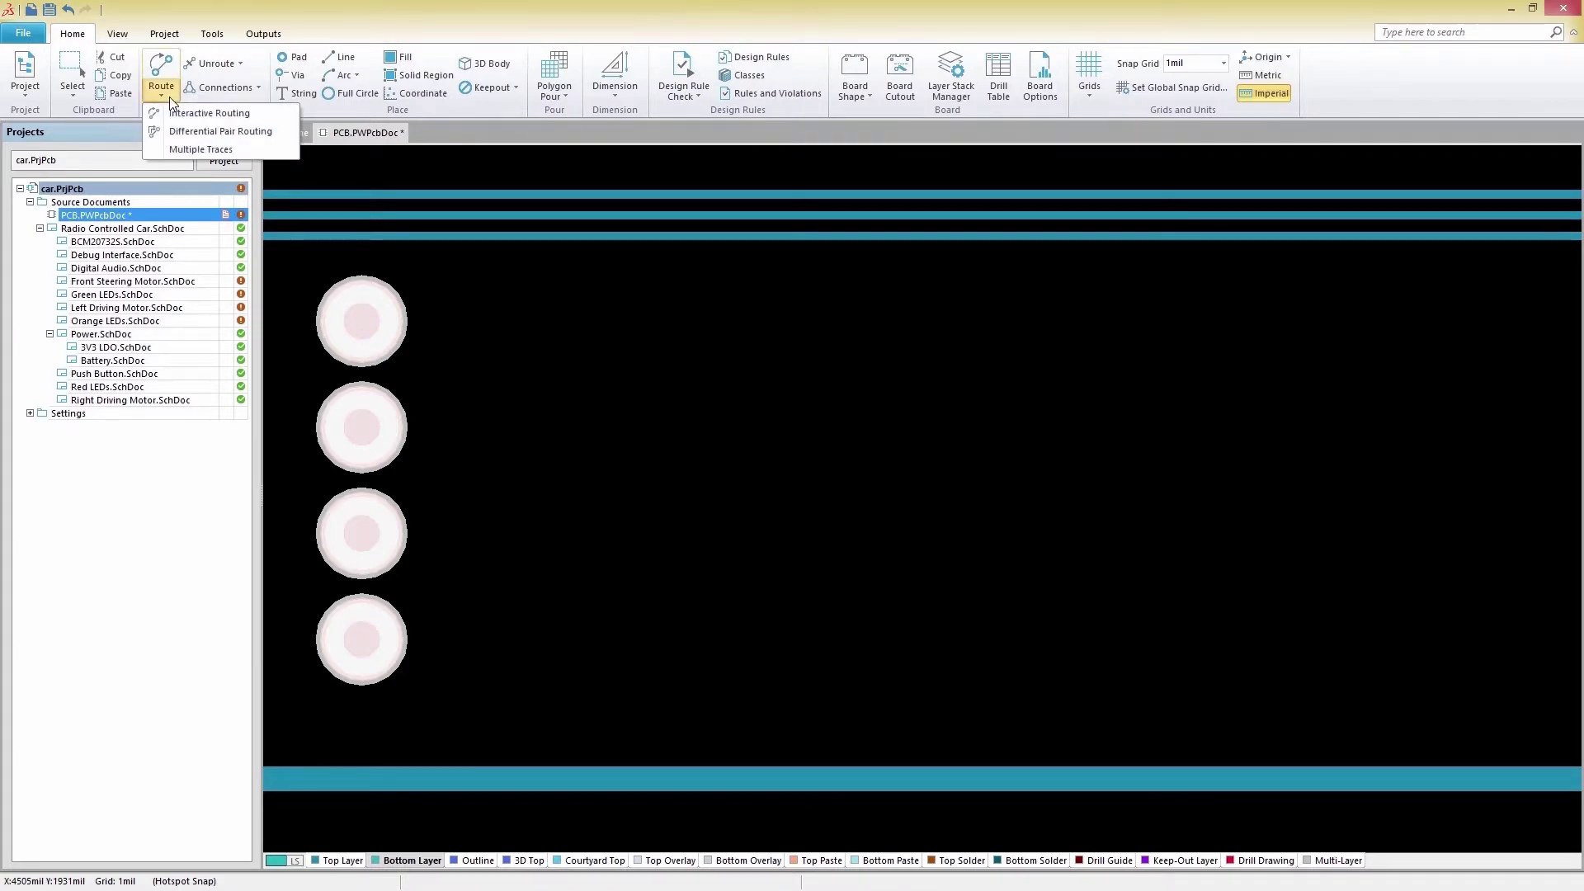
pyautogui.click(180, 145)
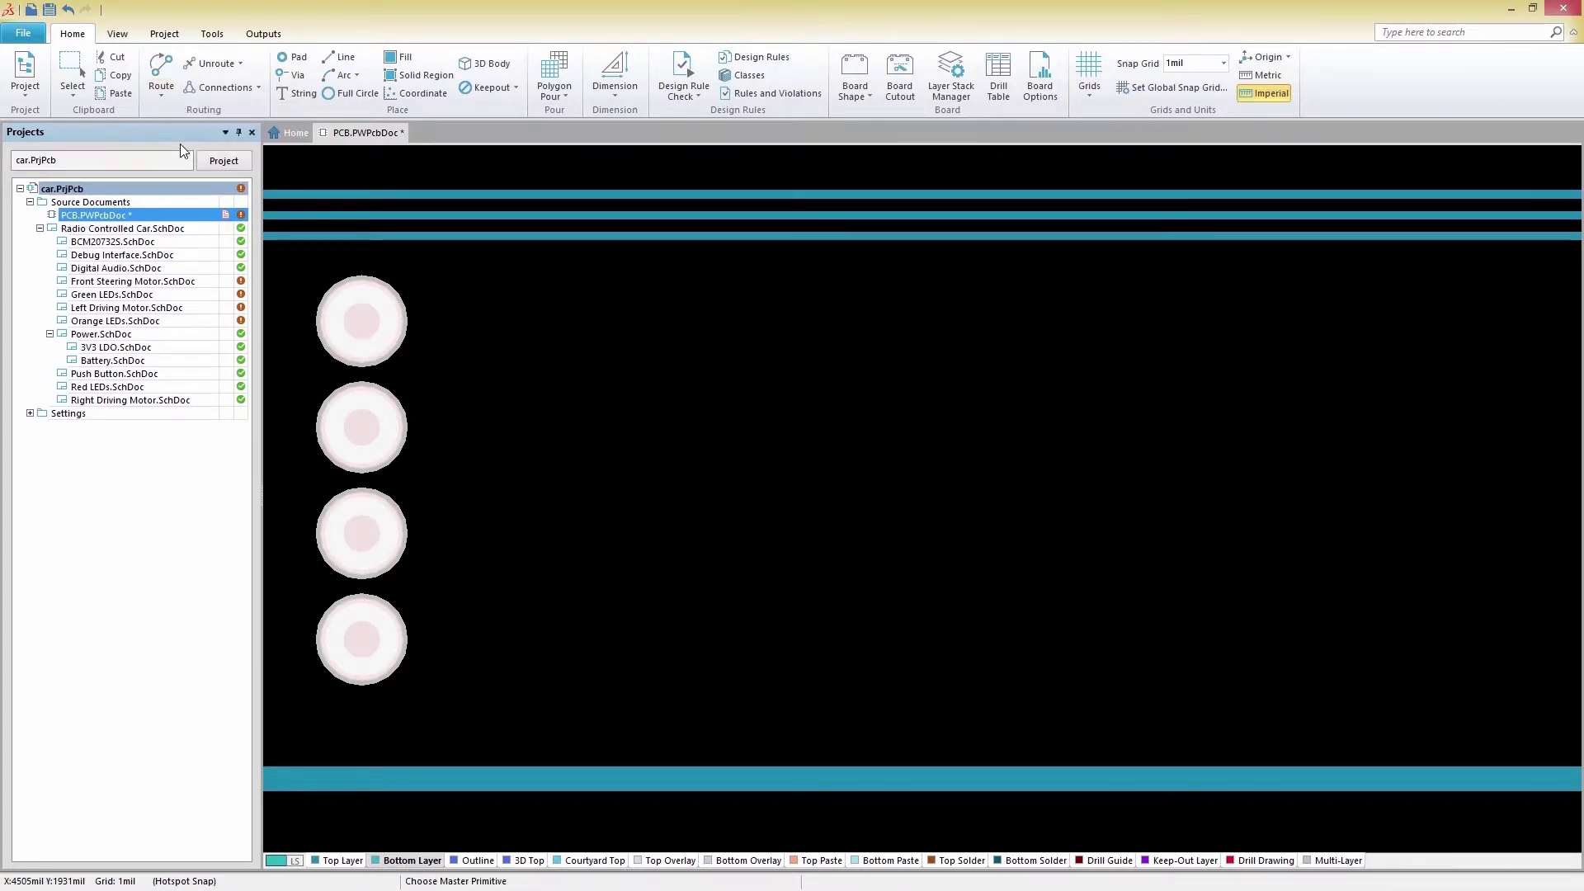
pyautogui.click(360, 321)
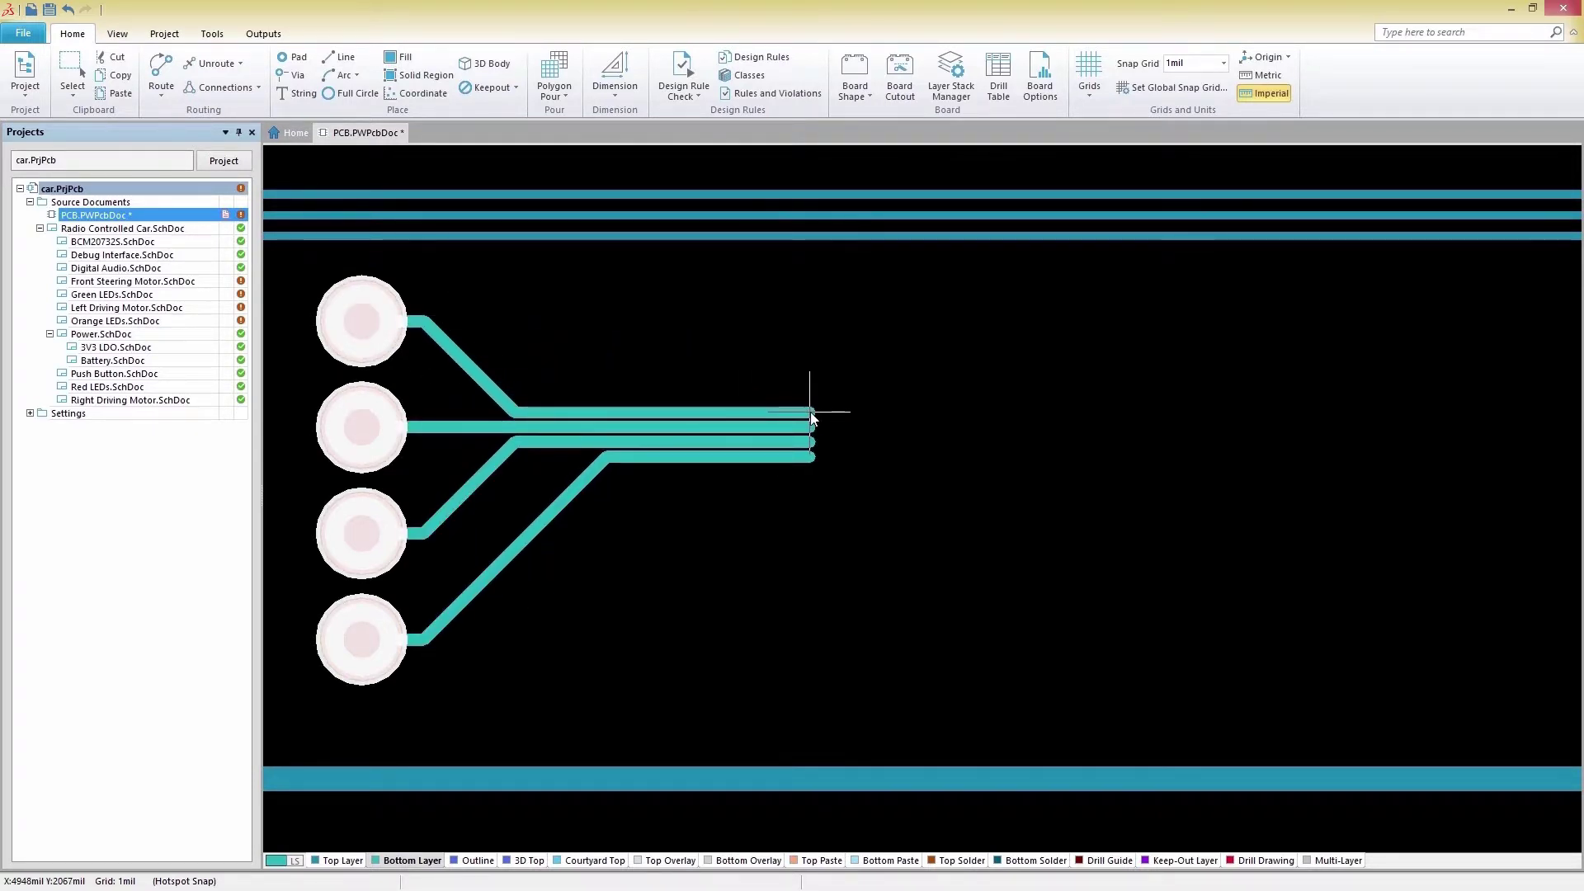
pyautogui.press('.')
pyautogui.press('.')
pyautogui.press('.')
pyautogui.press('.')
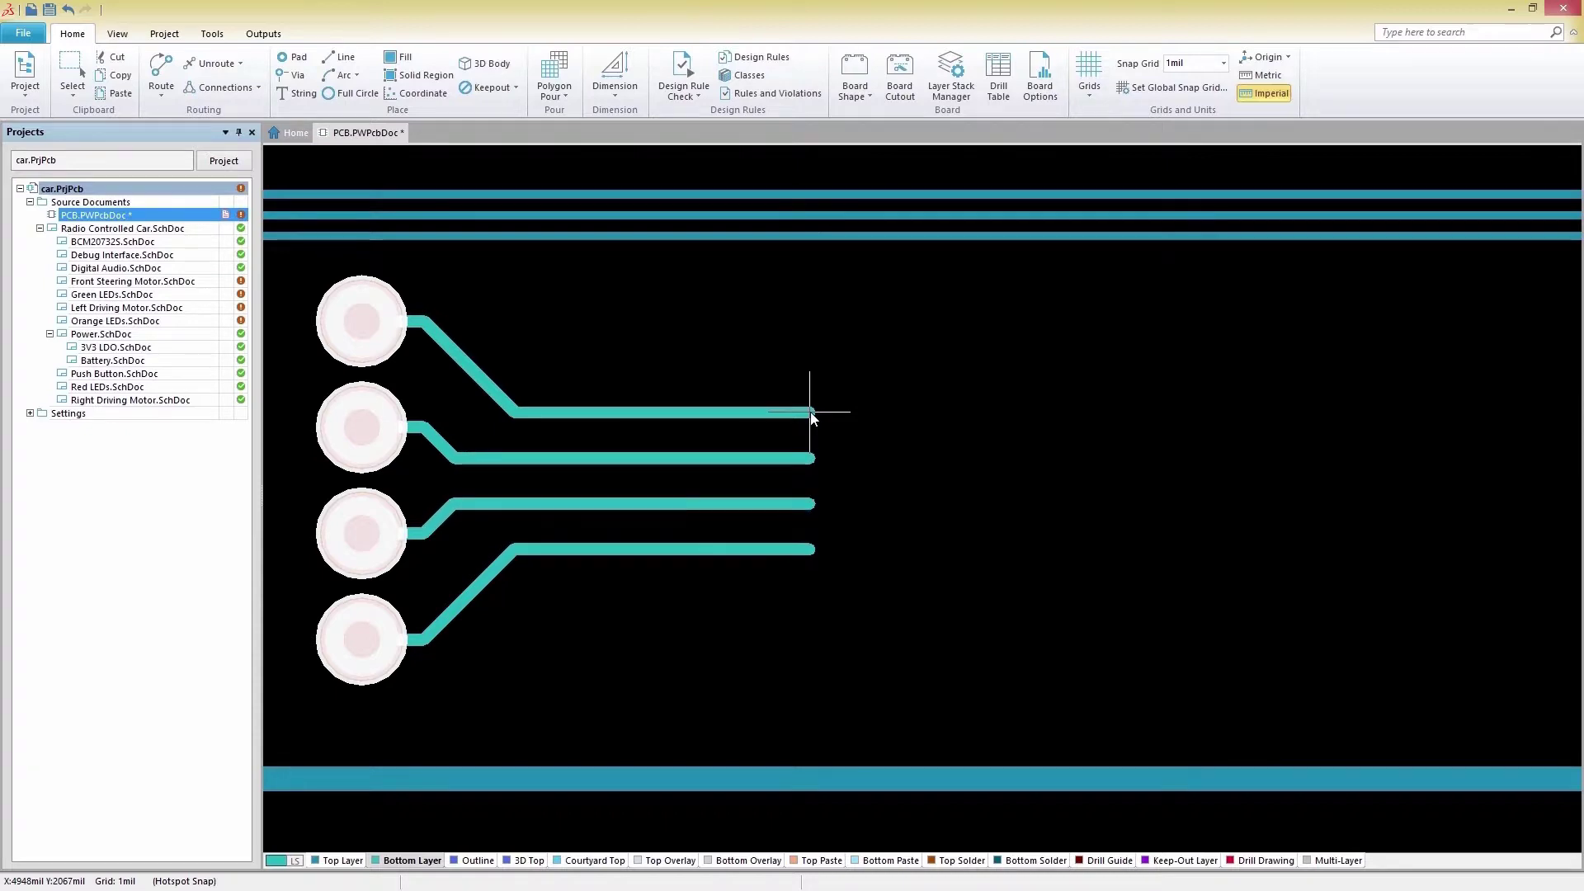
pyautogui.press(',')
pyautogui.press(',')
pyautogui.press(',')
pyautogui.press(',')
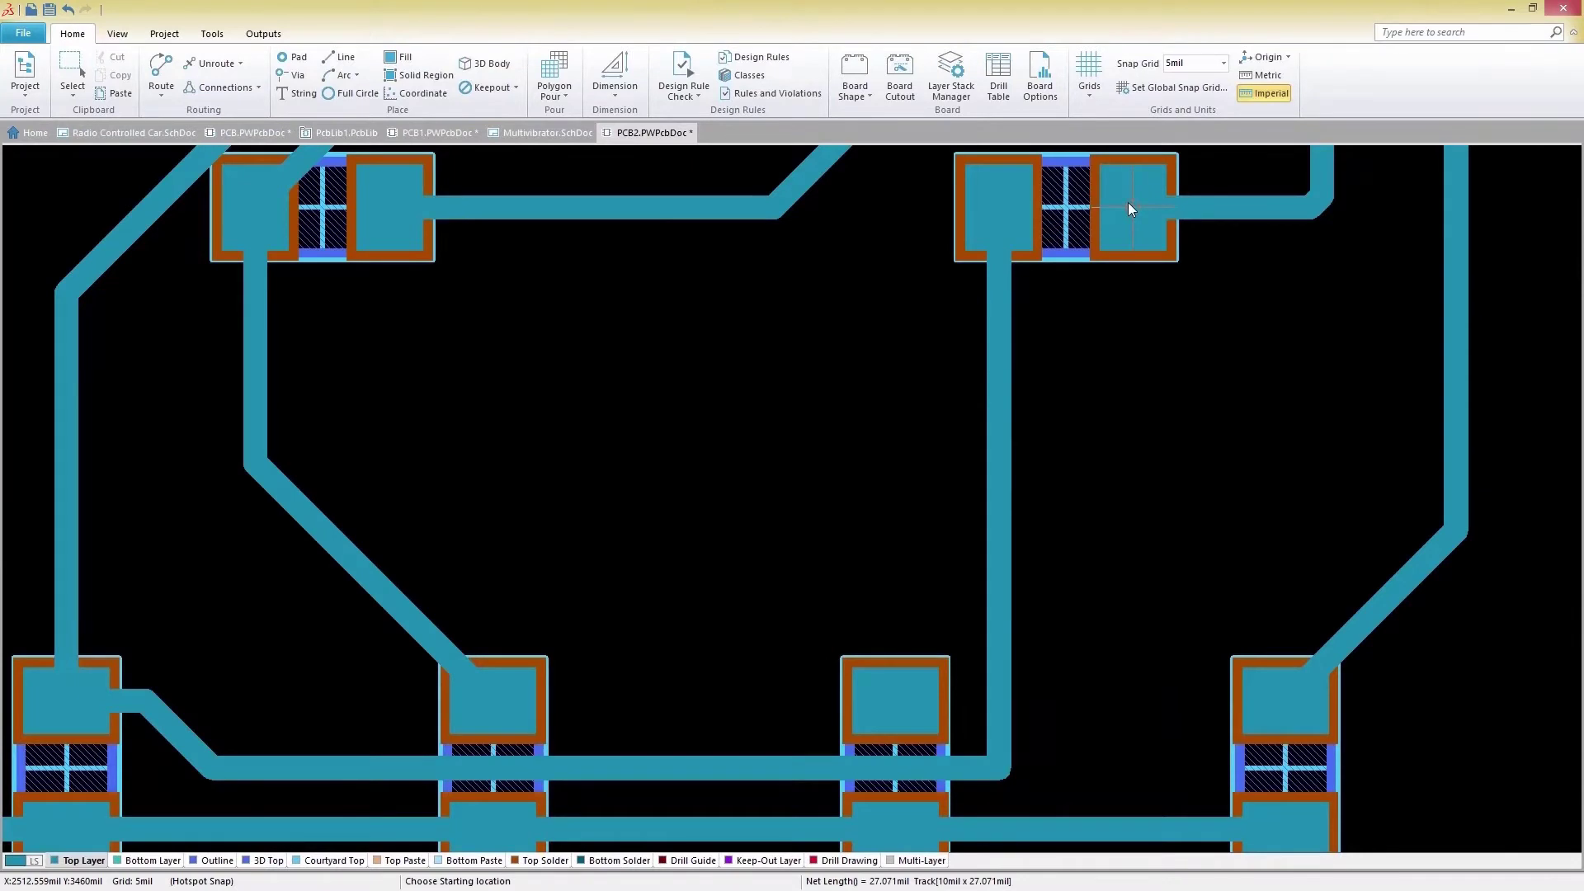
# Route a track from the upper-right pad down to the lower pad, ignoring obstacles.
pyautogui.click(1127, 202)
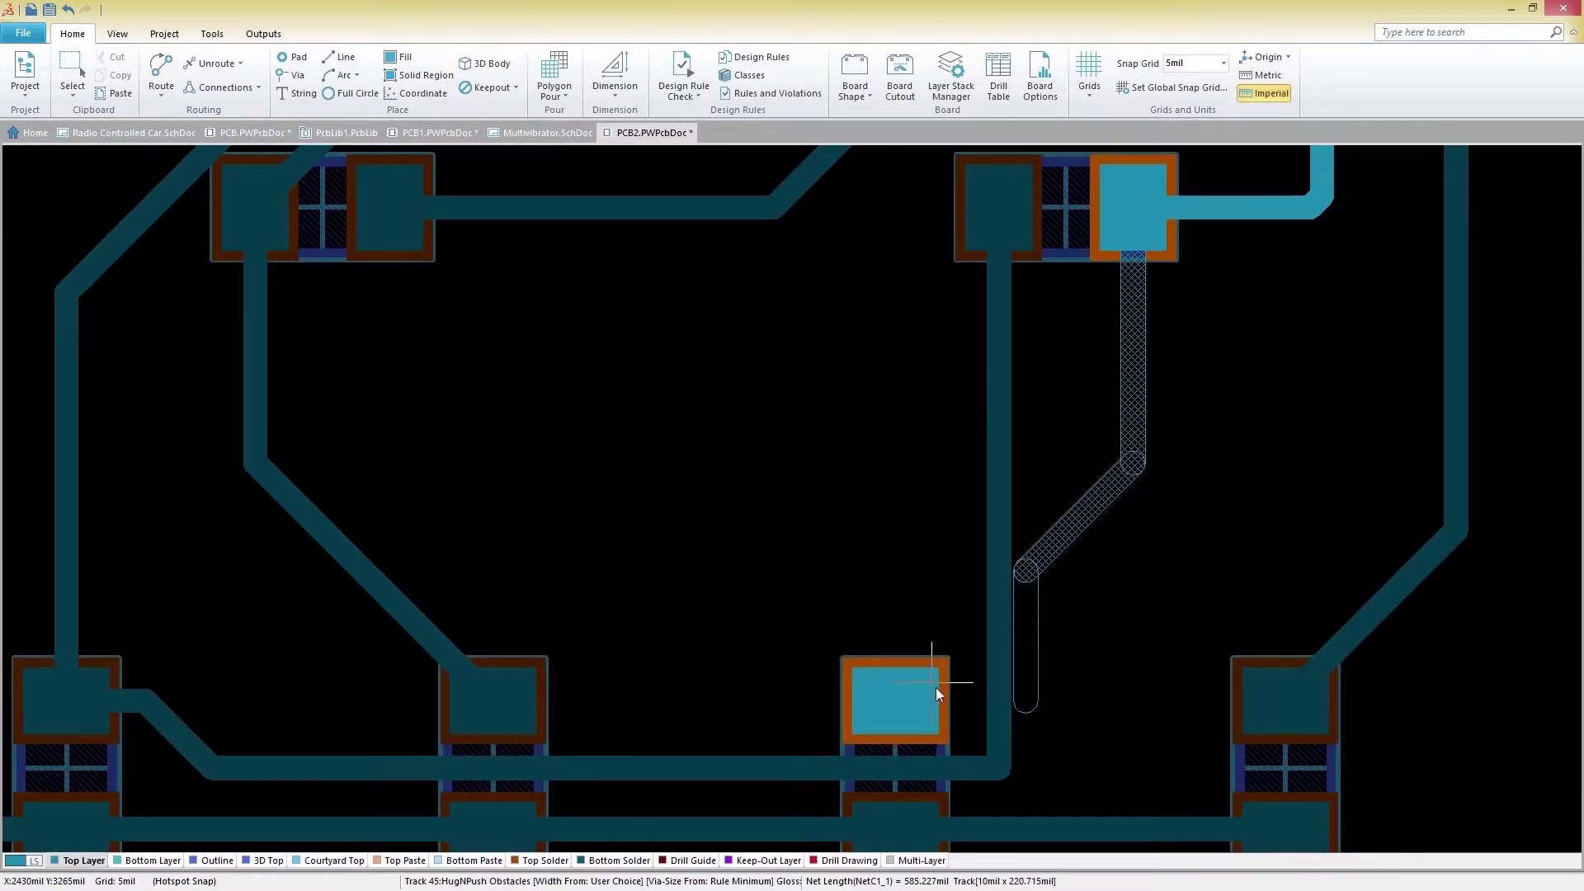
pyautogui.hotkey('shift', 'r')
pyautogui.click(1093, 680)
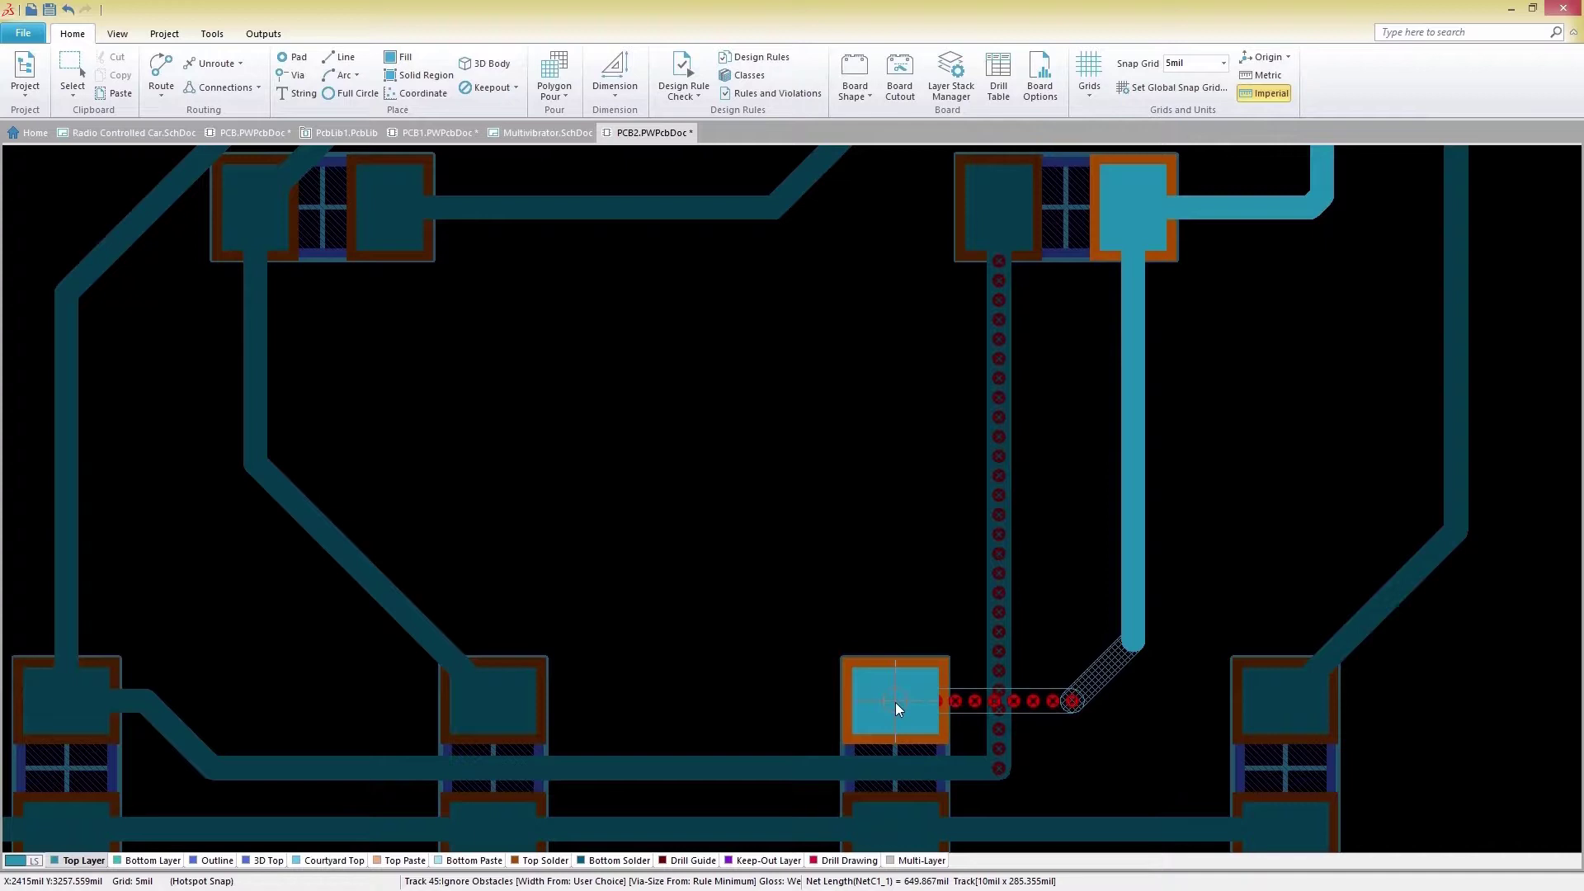
pyautogui.click(894, 701)
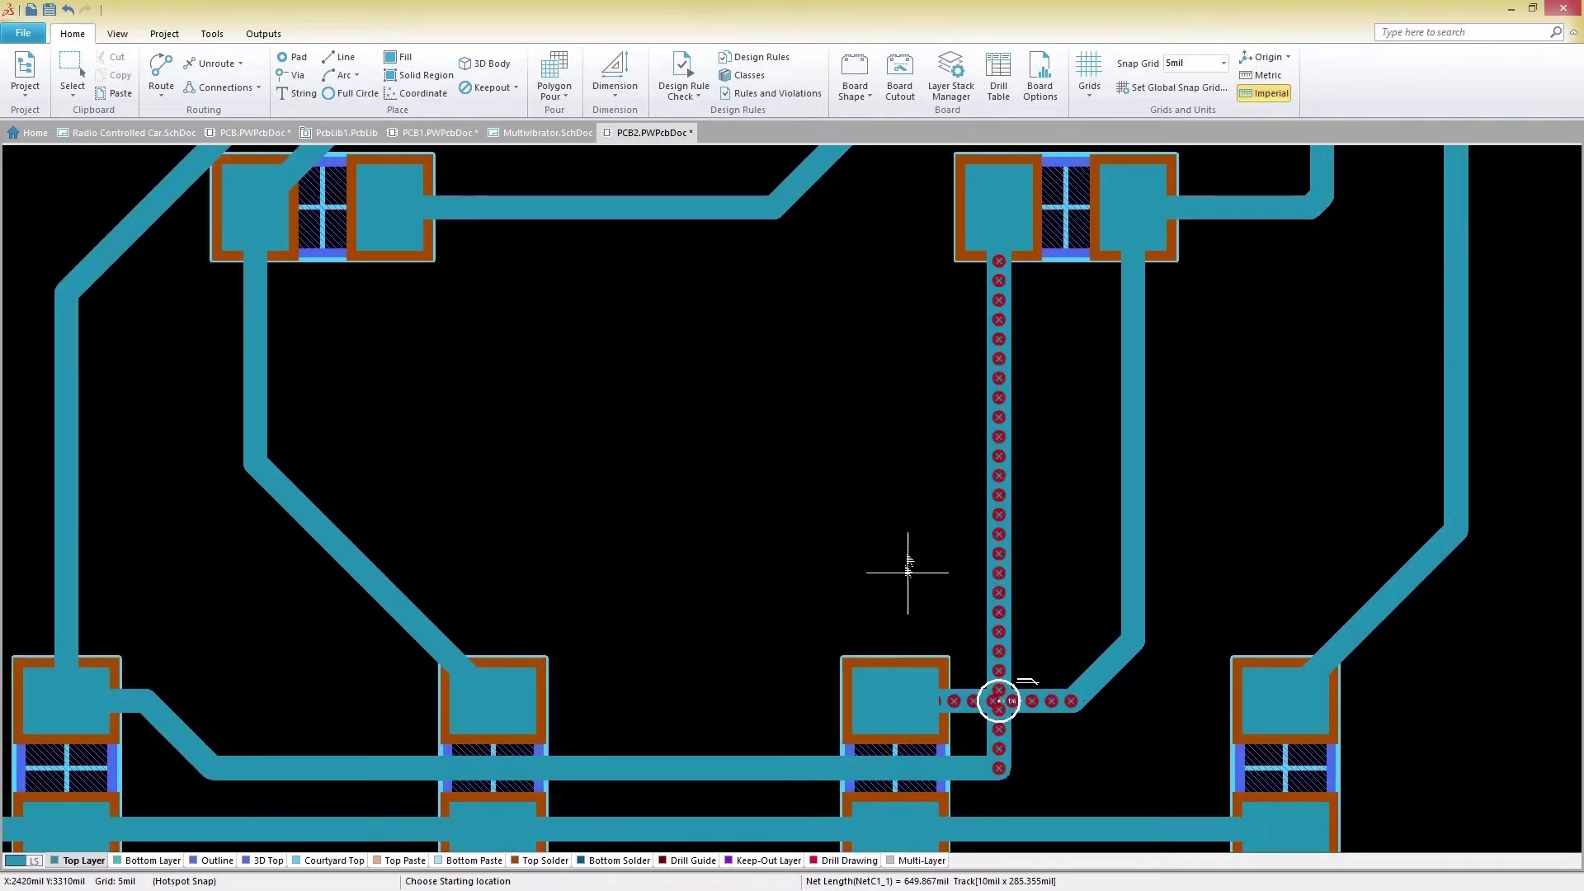
# Reroute the vertical NetC1_2 track along a new diagonal path onto the bottom track.
pyautogui.click(999, 403)
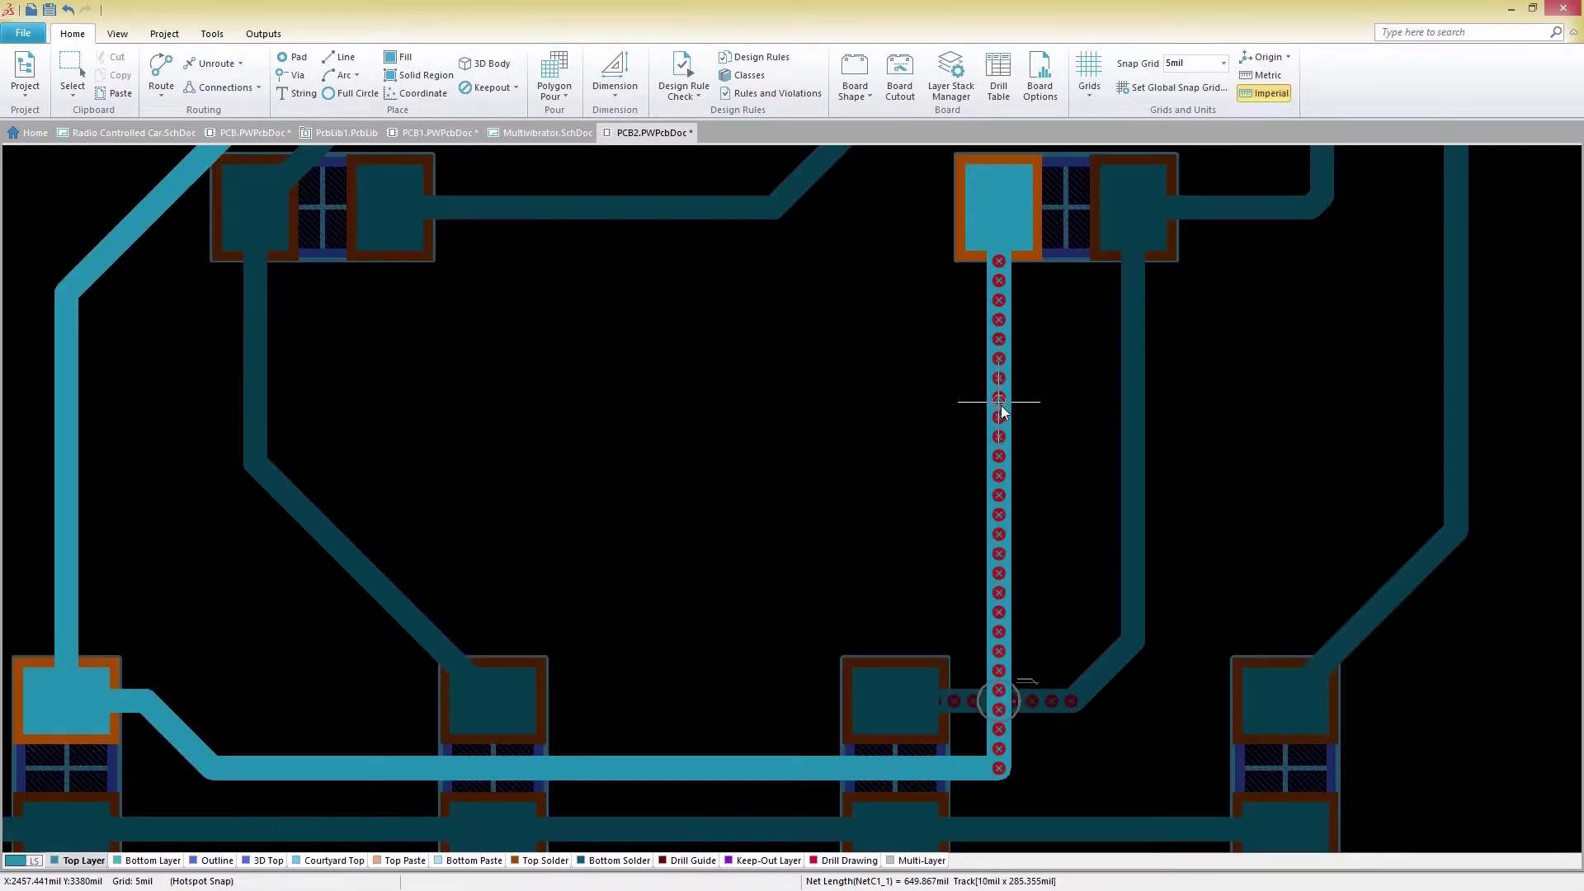
pyautogui.click(734, 534)
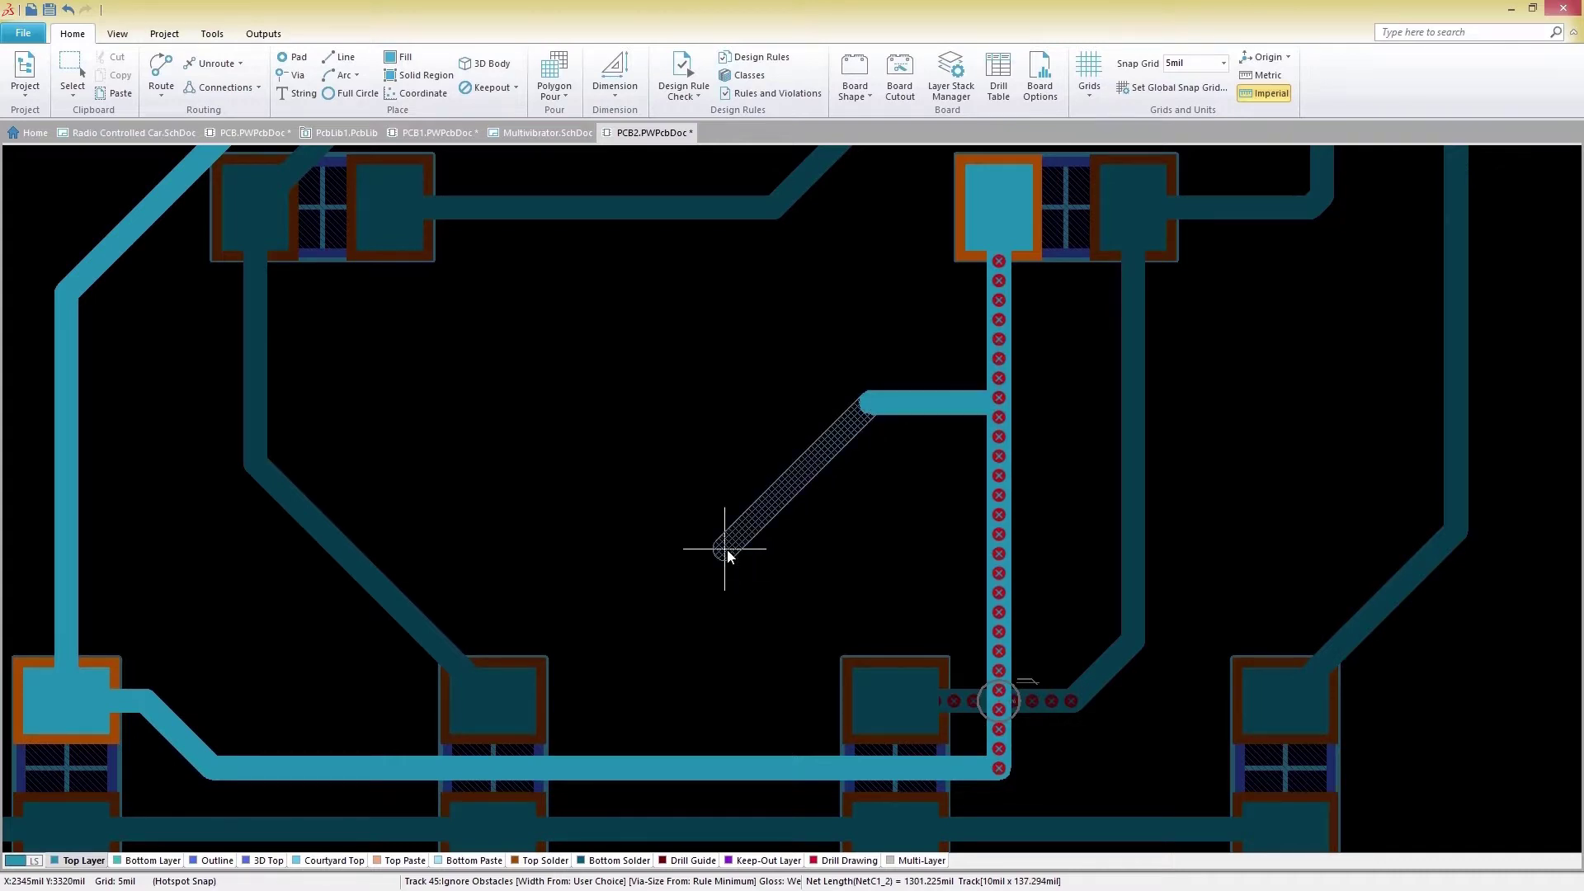
pyautogui.click(680, 766)
pyautogui.click(680, 765)
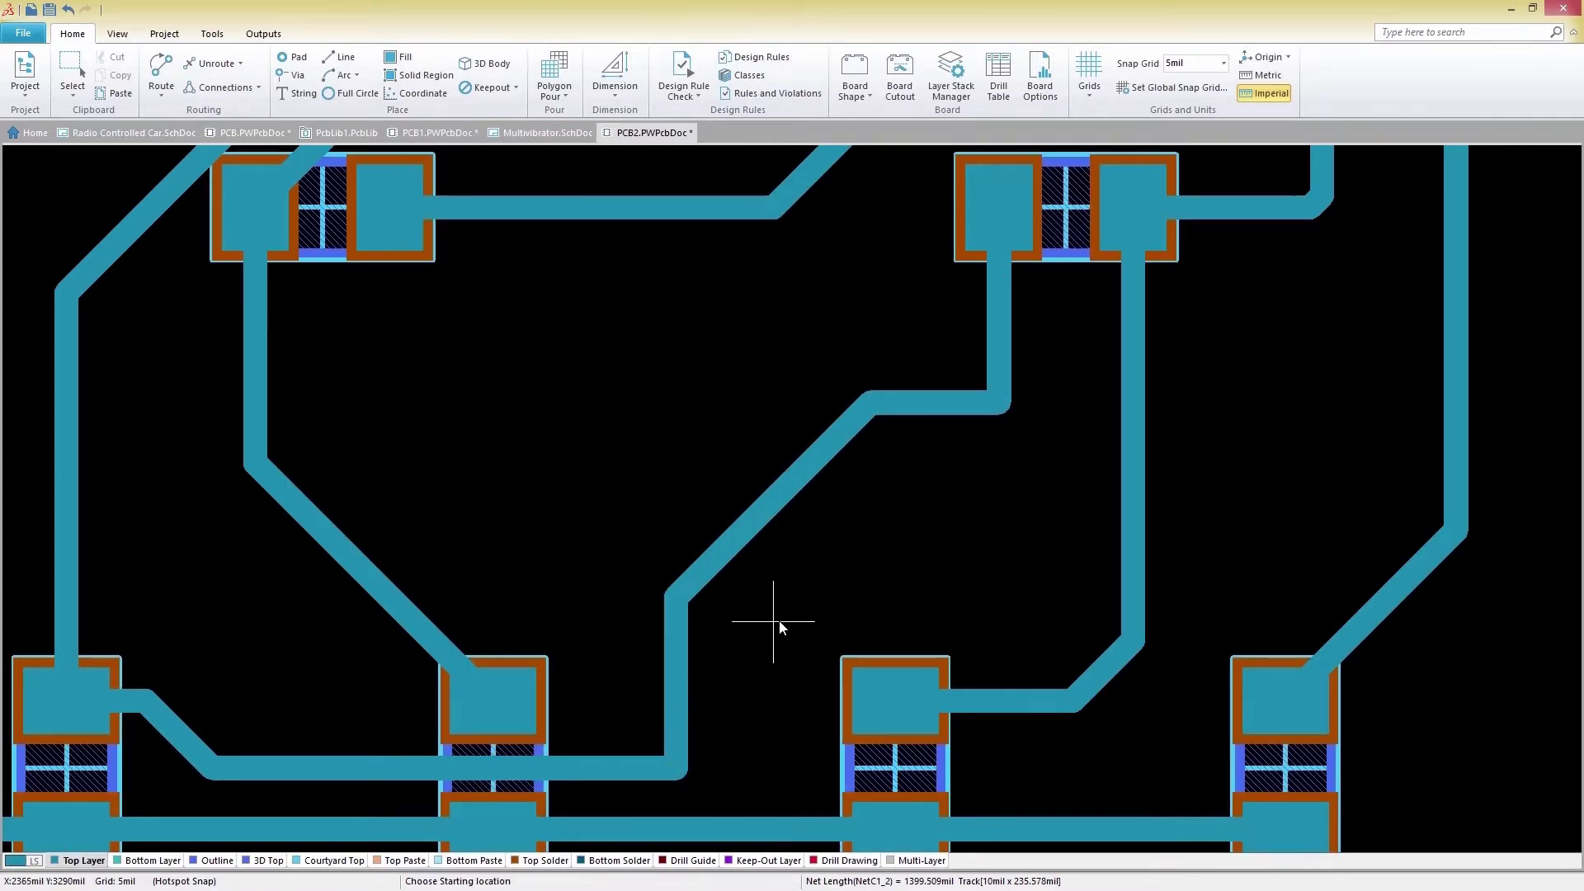
pyautogui.press('Escape')
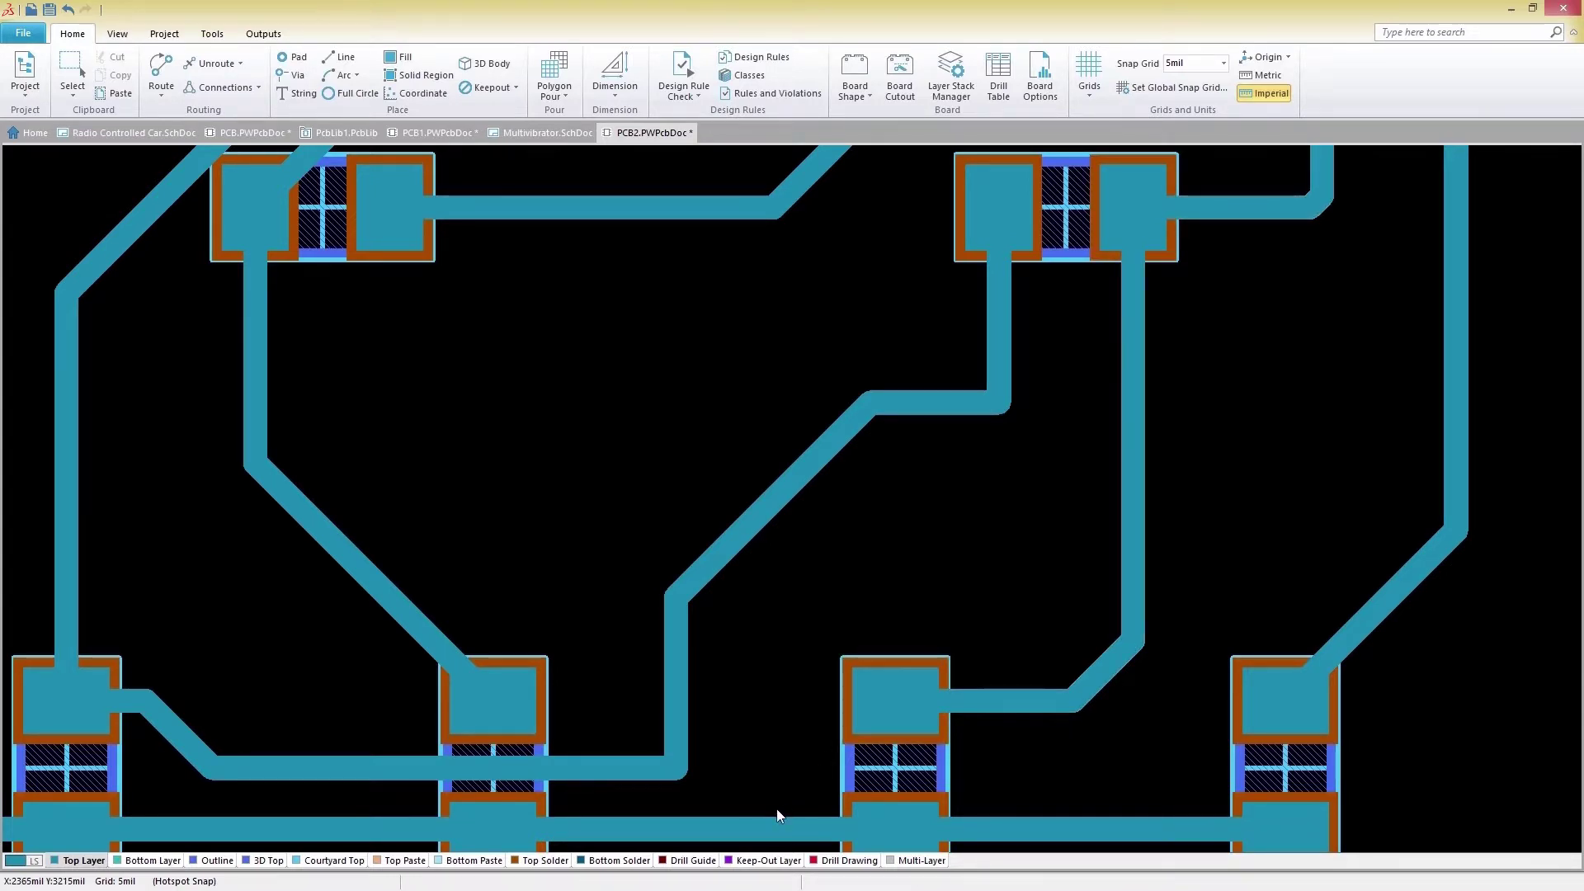
pyautogui.keyDown('ctrl'); pyautogui.scroll(-5, 773, 819); pyautogui.keyUp('ctrl')
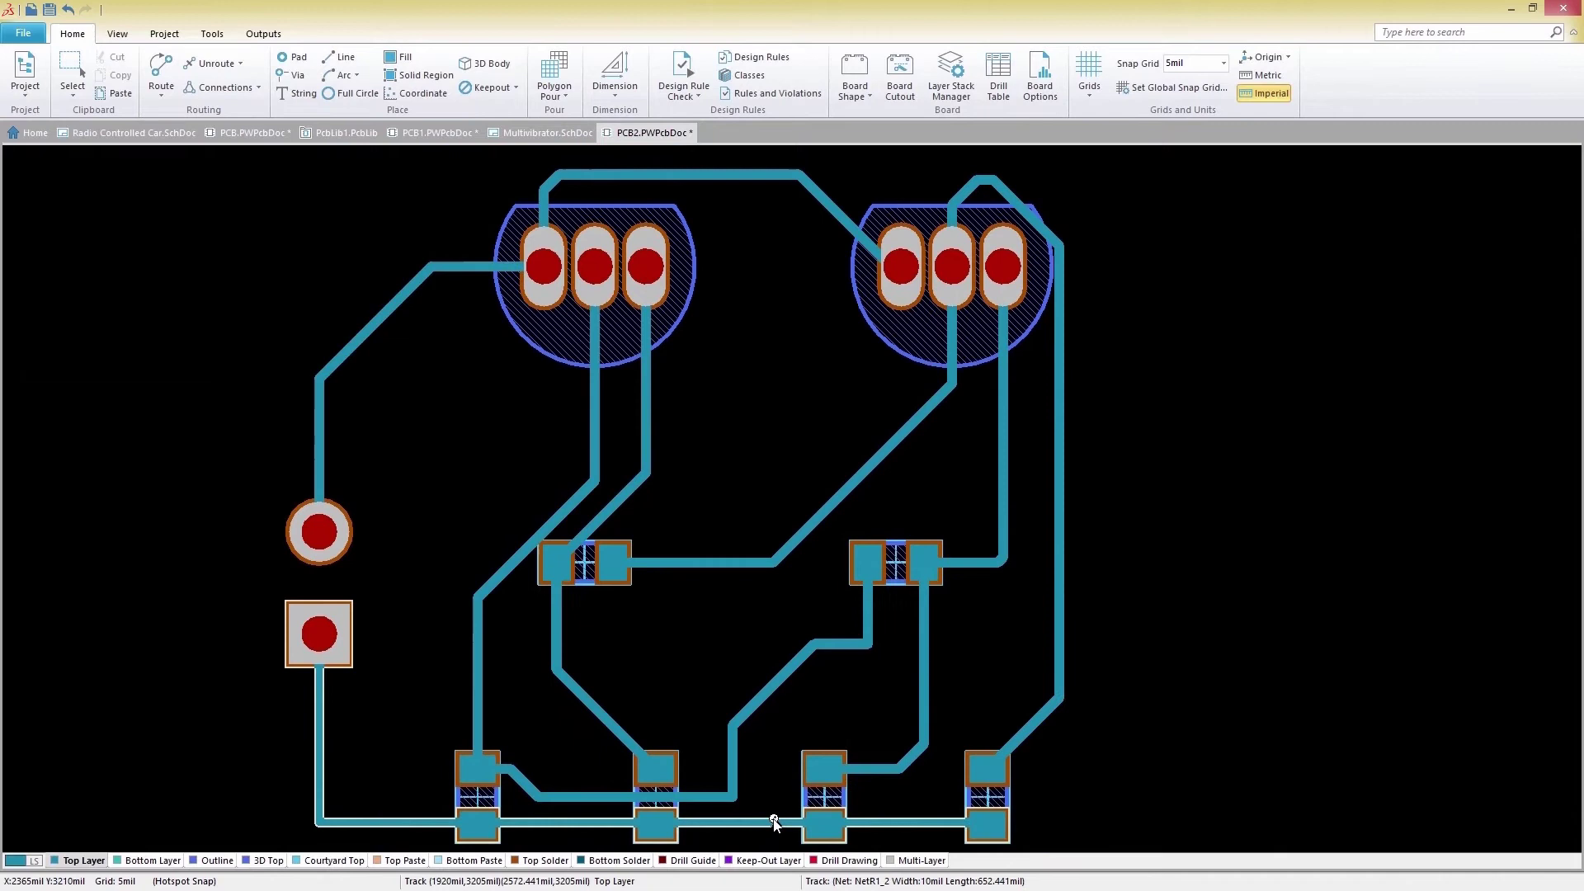
# Drag the top-right track corner and slide the NetC1_2 and NetC2_2 diagonal segments to straighten them.
pyautogui.keyDown('ctrl'); pyautogui.scroll(-1, 773, 821); pyautogui.keyUp('ctrl')
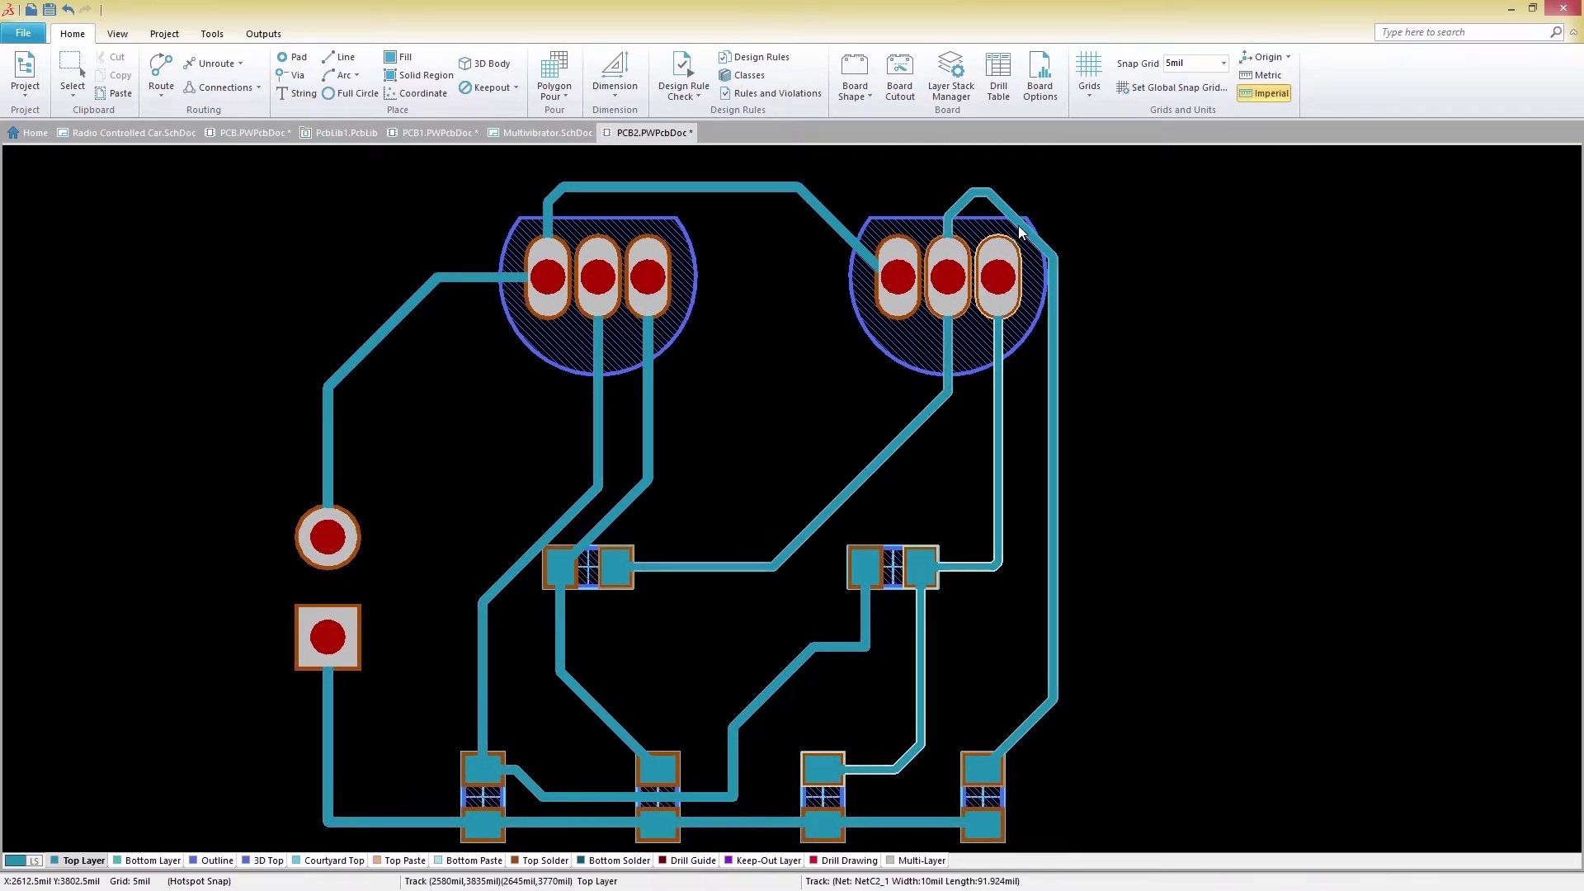
pyautogui.moveTo(1021, 233); pyautogui.dragTo(1052, 212)
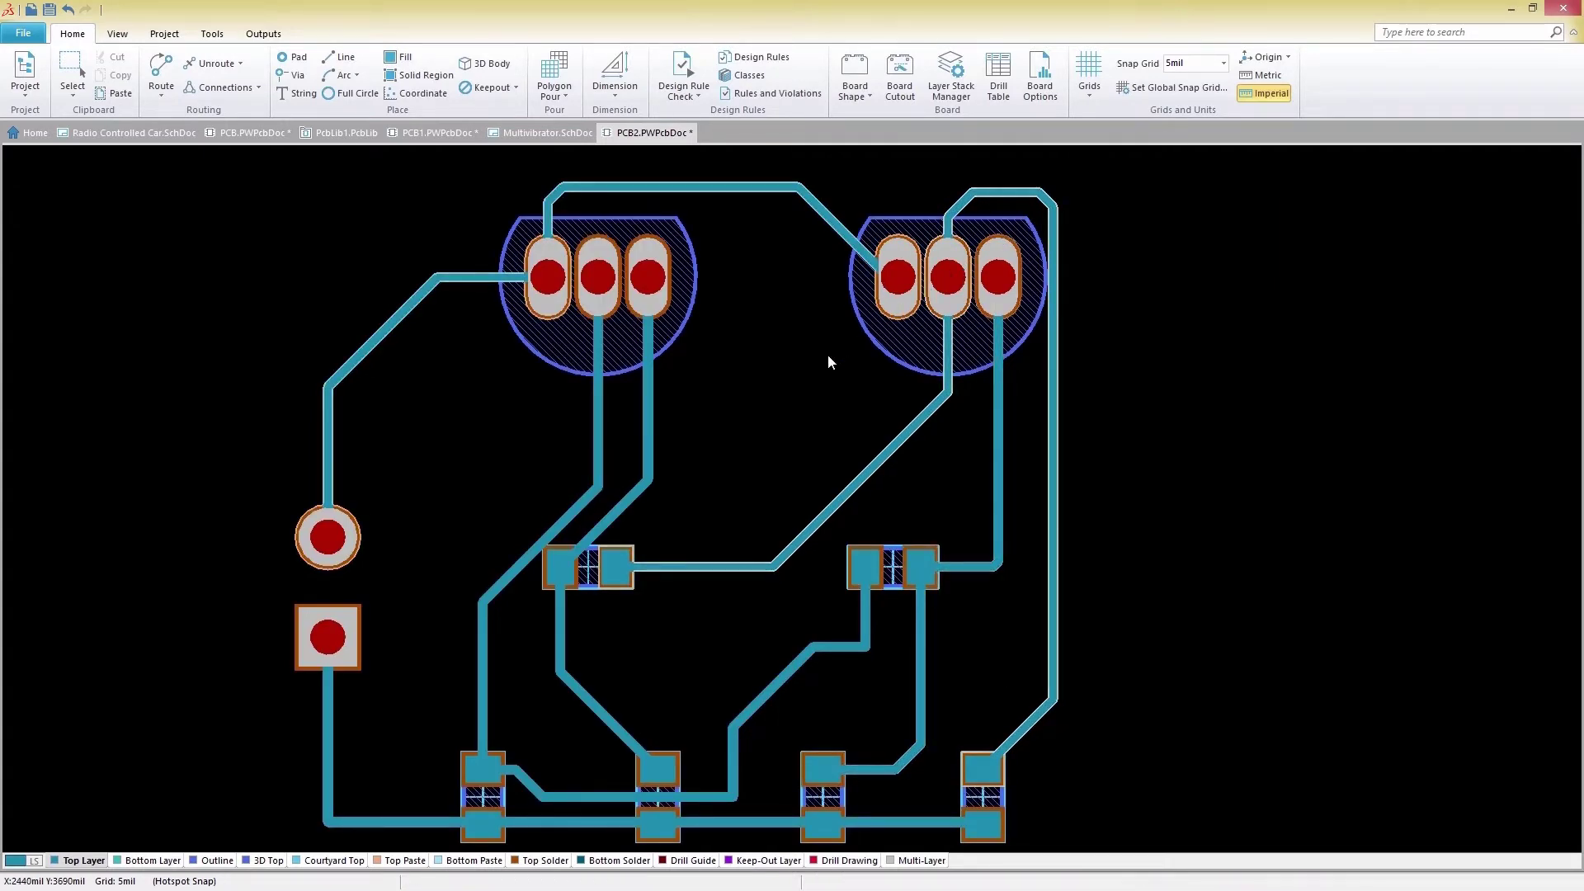
pyautogui.hotkey('ctrl', 'w')
pyautogui.click(568, 511)
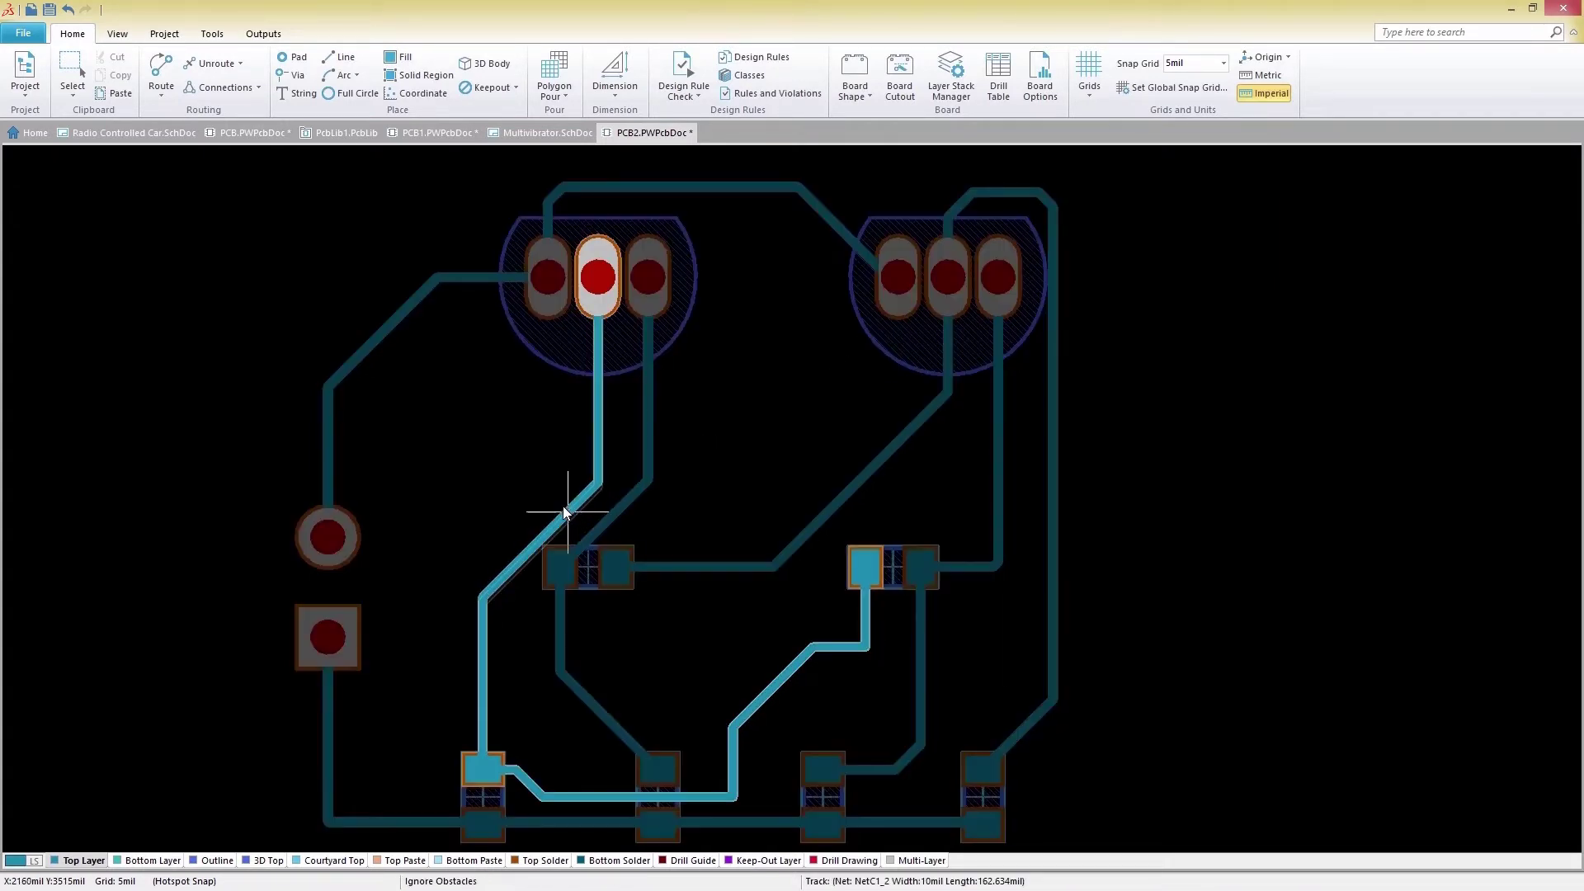
pyautogui.moveTo(567, 512); pyautogui.dragTo(528, 410)
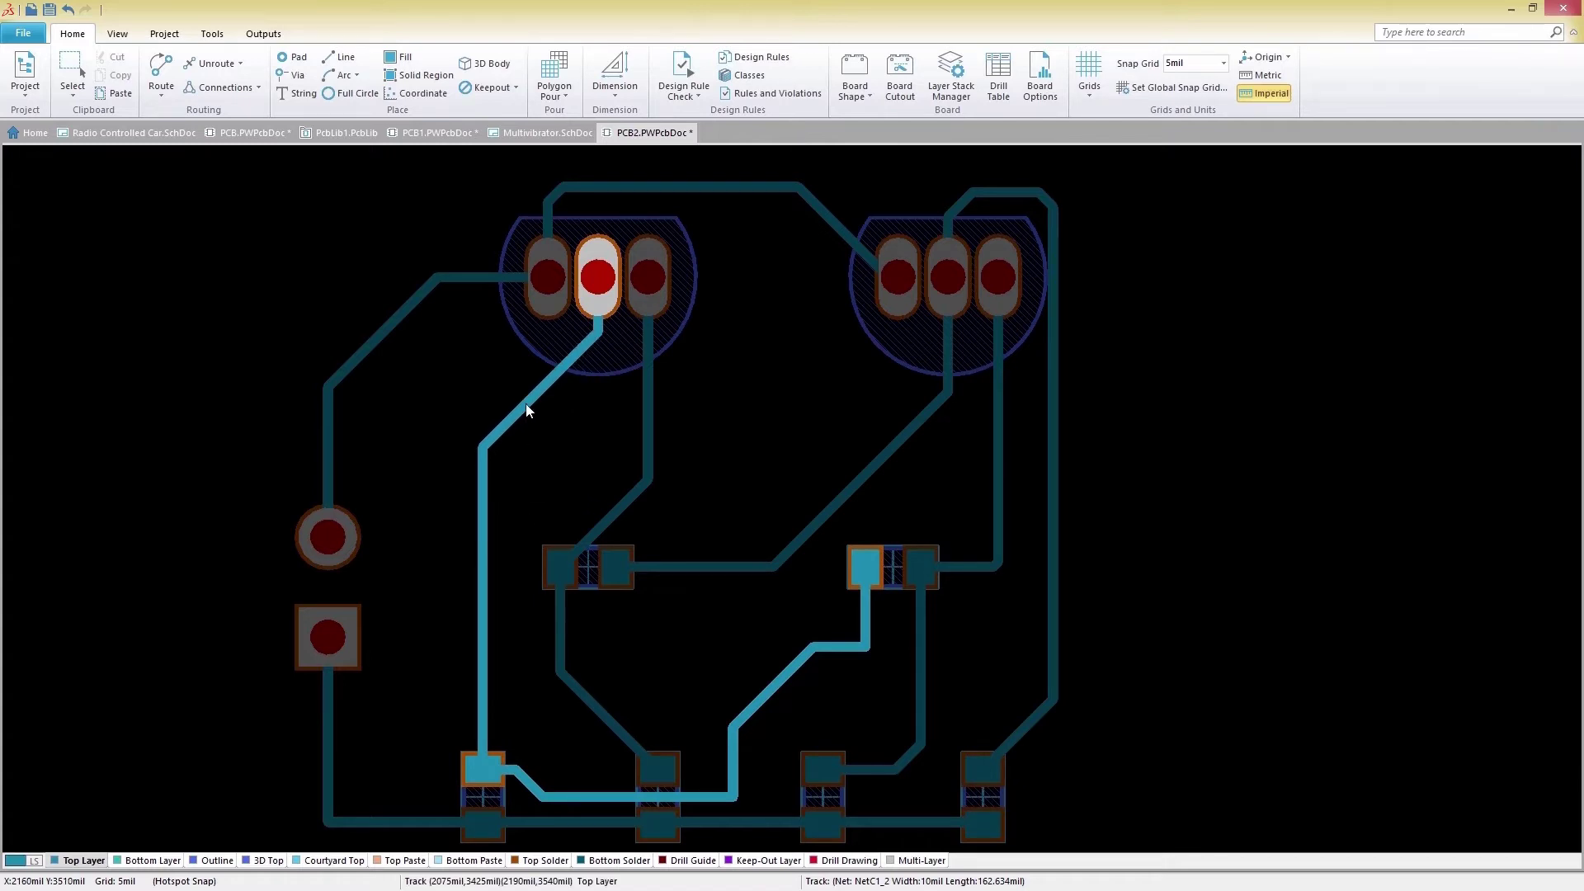
pyautogui.moveTo(609, 511); pyautogui.dragTo(548, 432)
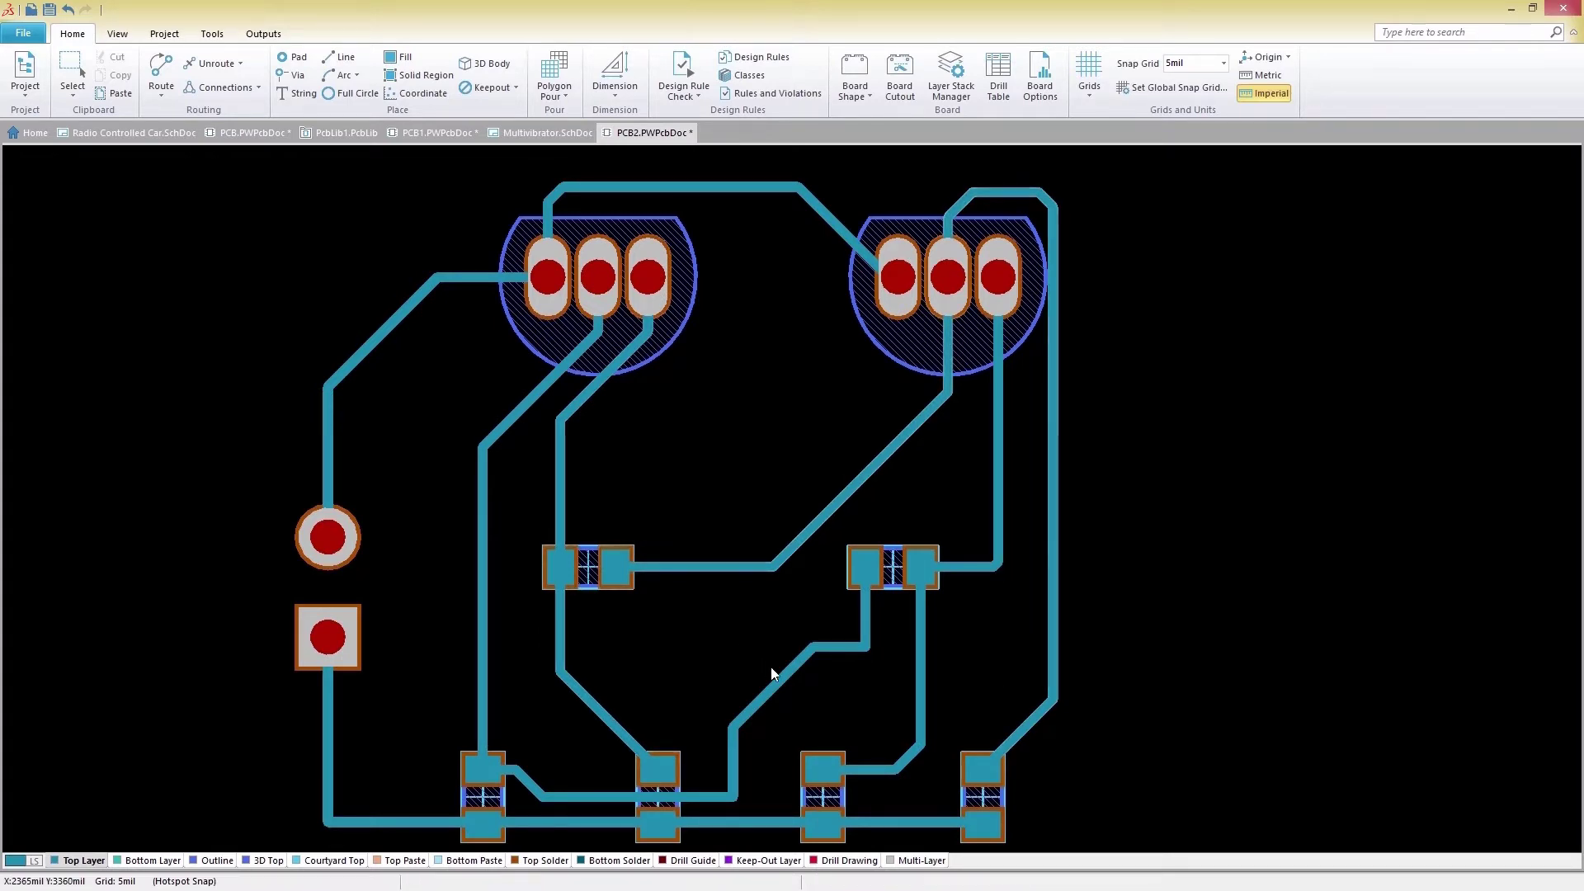
pyautogui.moveTo(778, 679); pyautogui.dragTo(801, 711)
# Finish reshaping the NetC1_2 track, then autoroute all PCB2 connections using the Default 2 Layer Board strategy.
pyautogui.moveTo(742, 759); pyautogui.dragTo(729, 749)
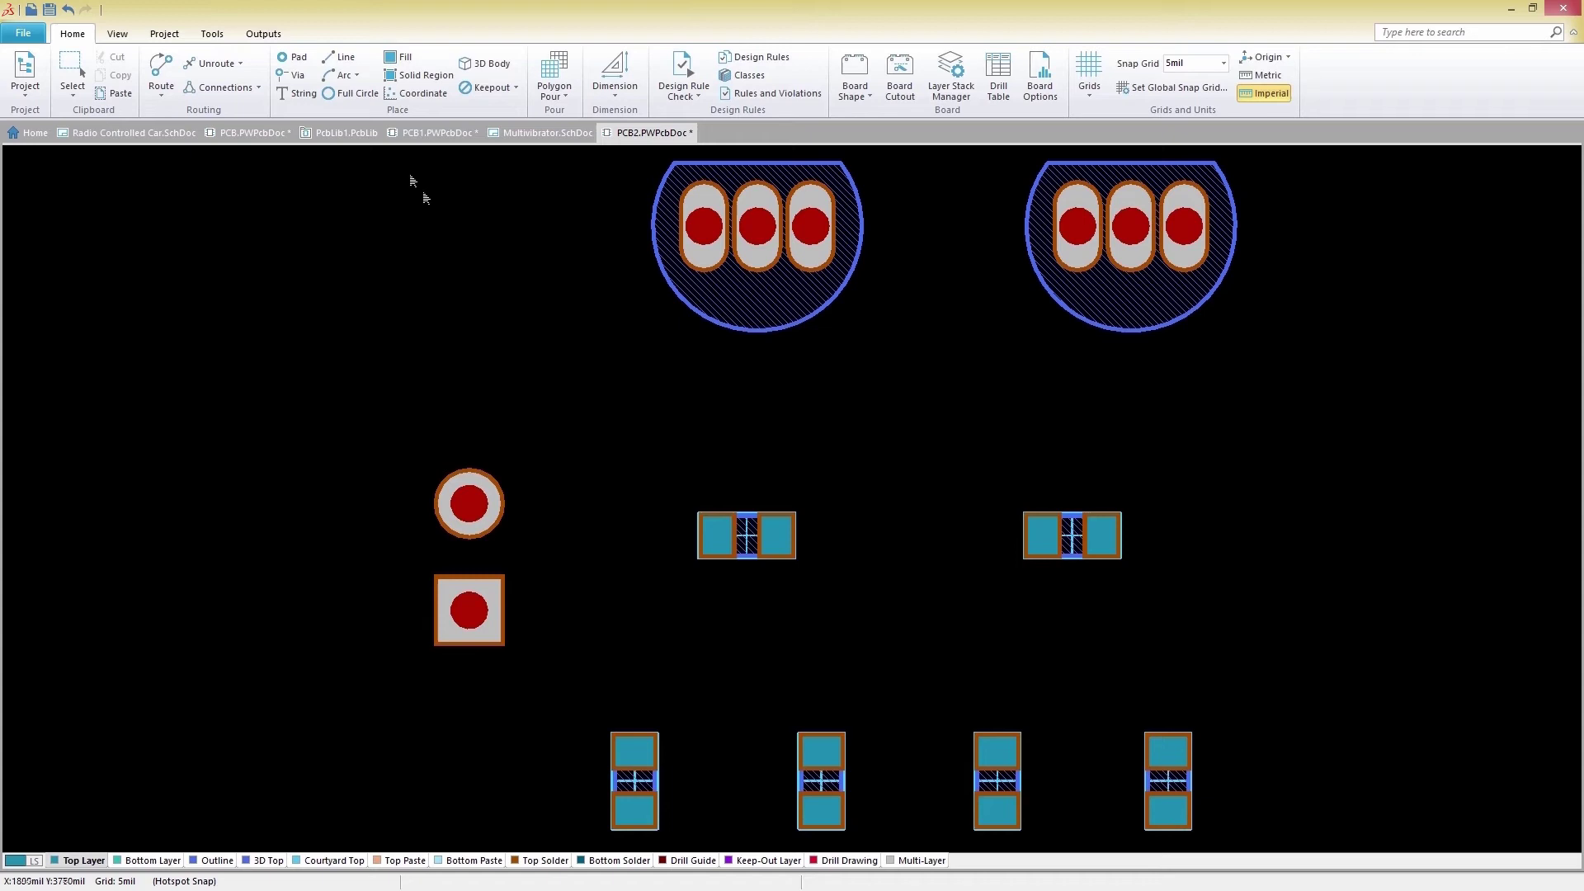
pyautogui.click(211, 34)
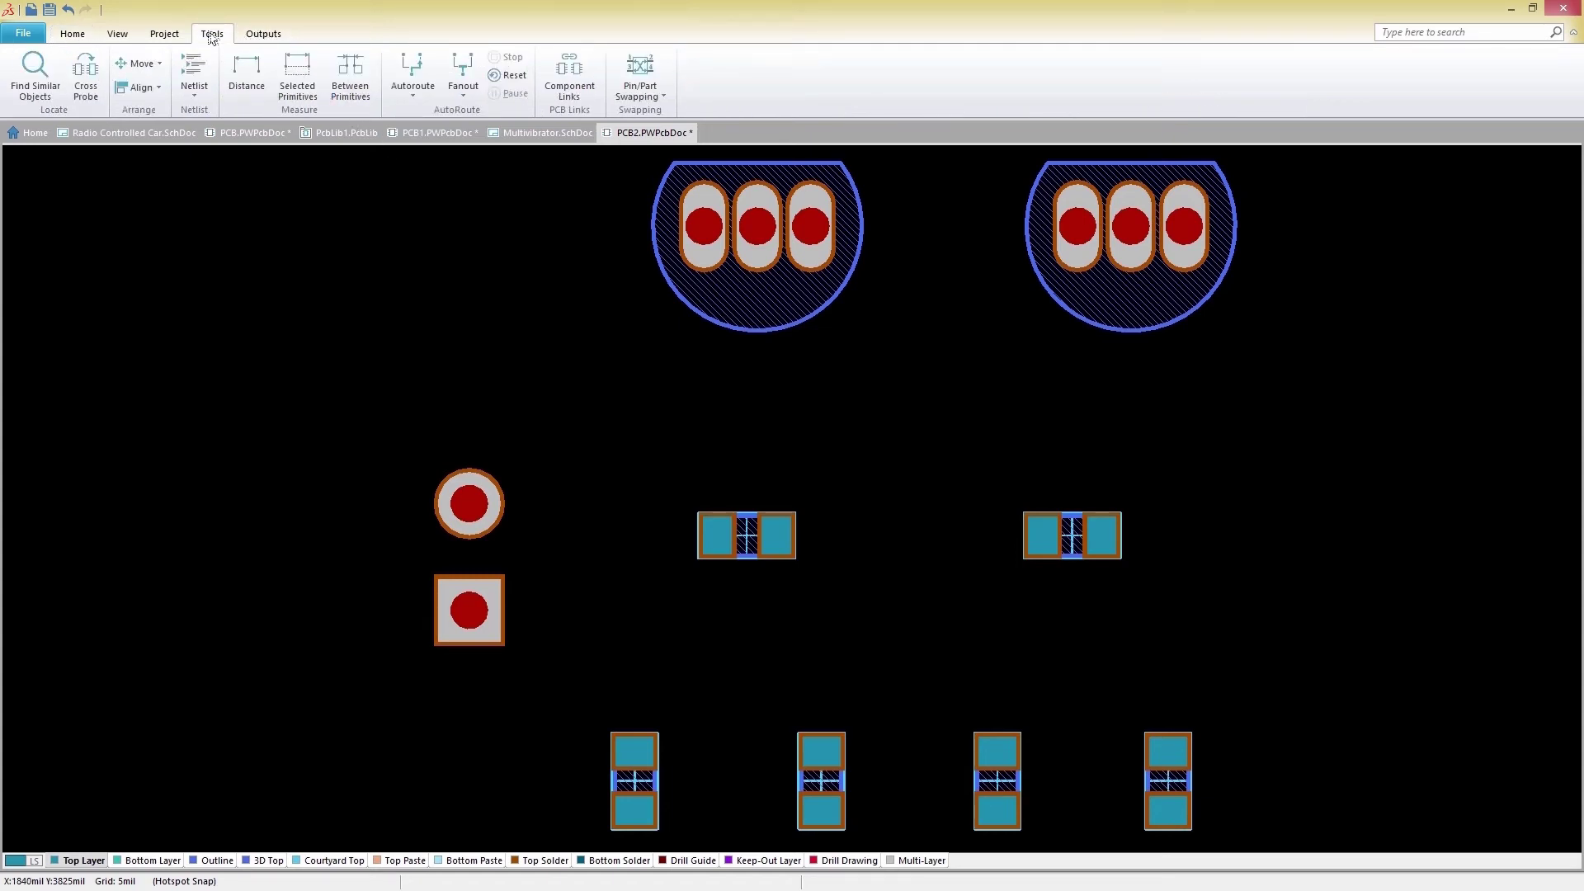
pyautogui.click(419, 98)
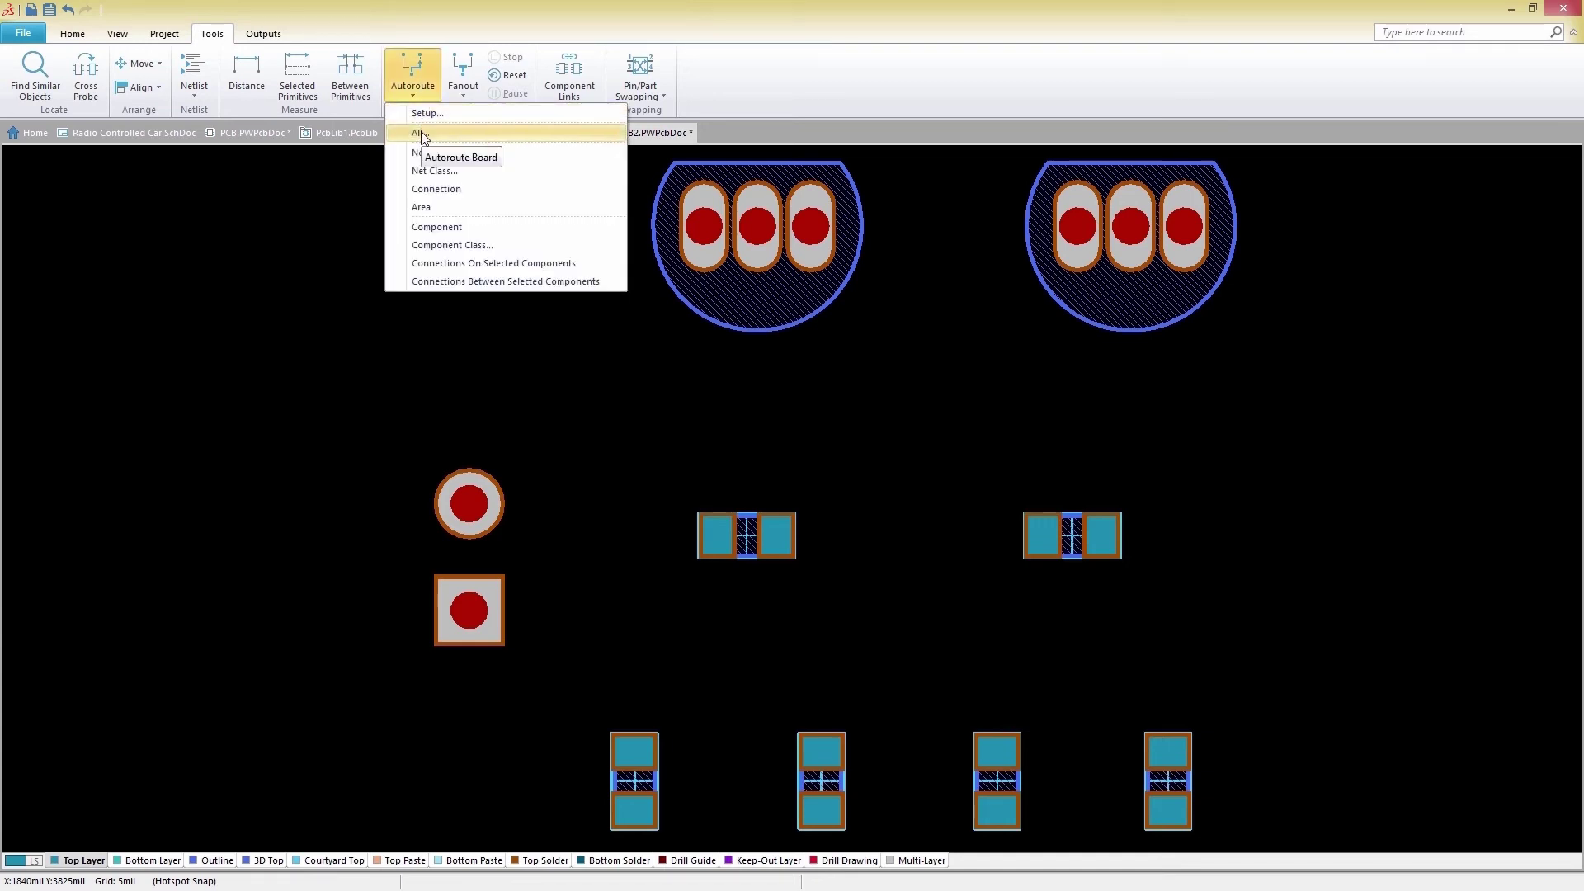
pyautogui.click(421, 135)
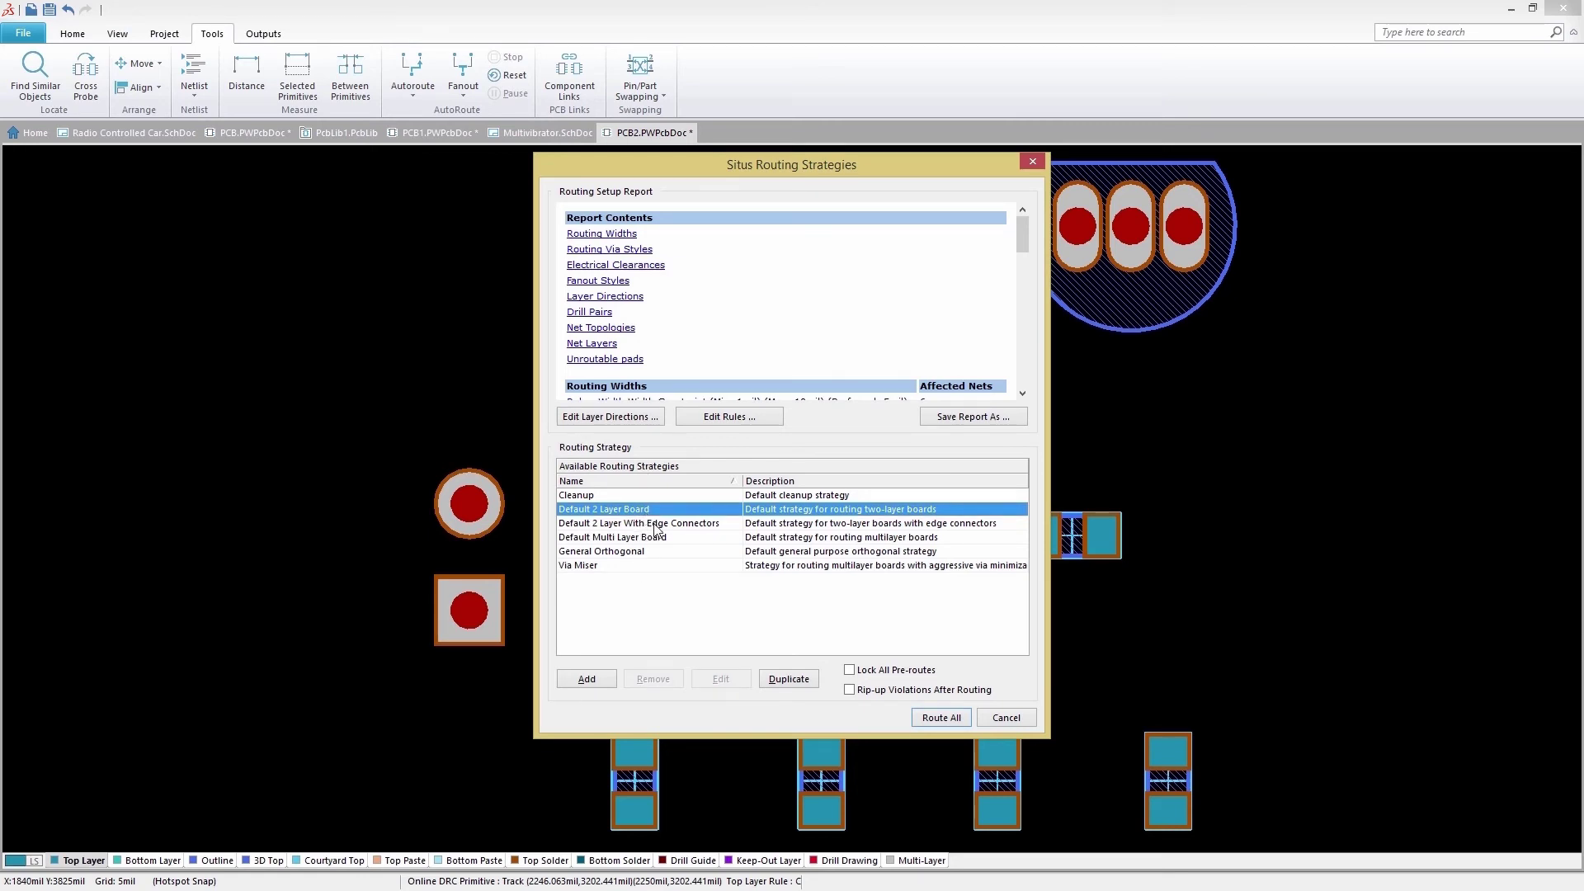
pyautogui.click(945, 717)
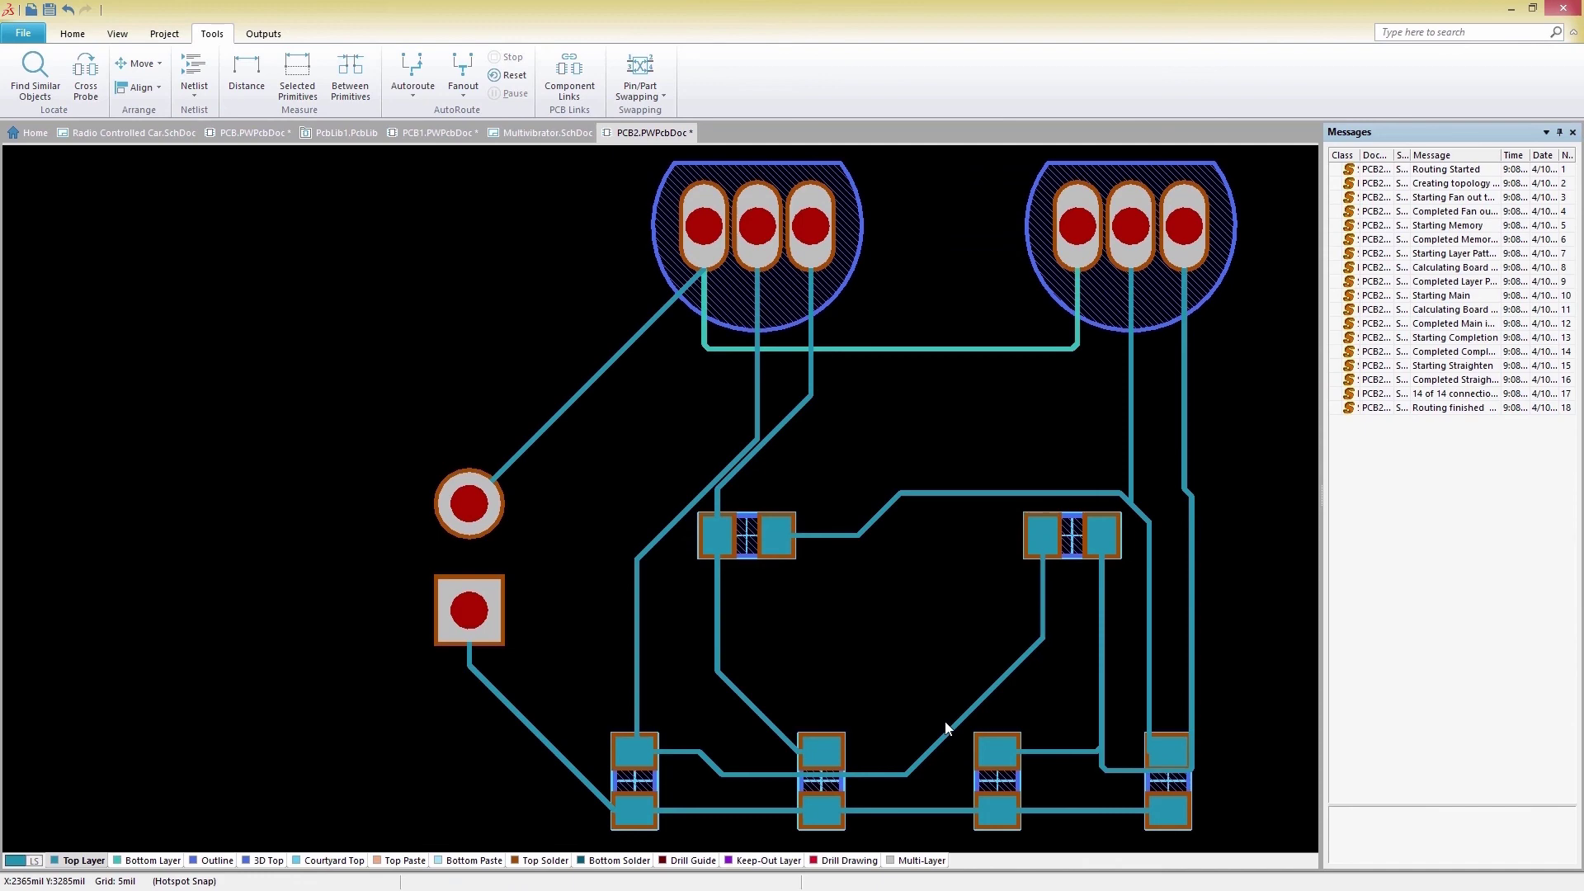